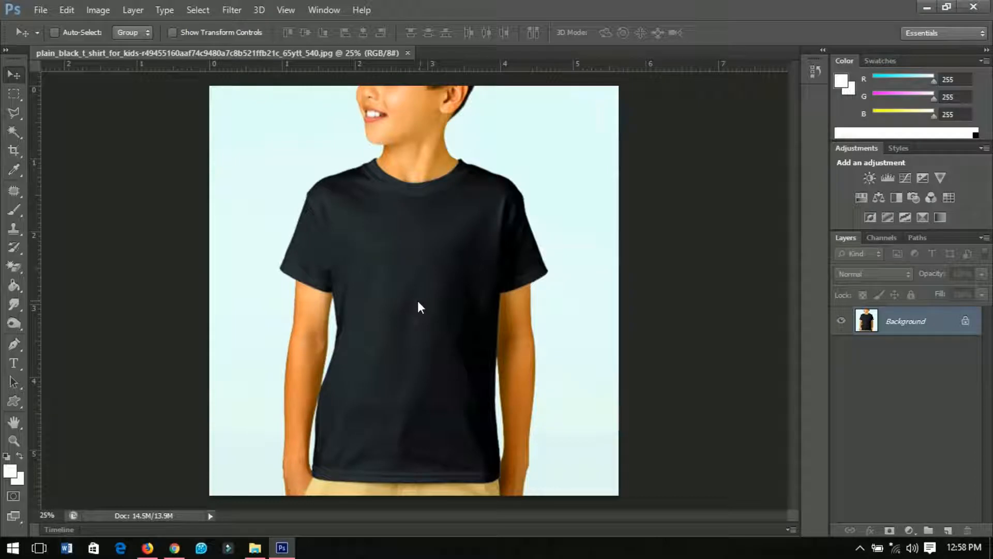
Step: Add the word "Delight" in white 30 pt Blessed Day text on the chest of the T-shirt
click(21, 365)
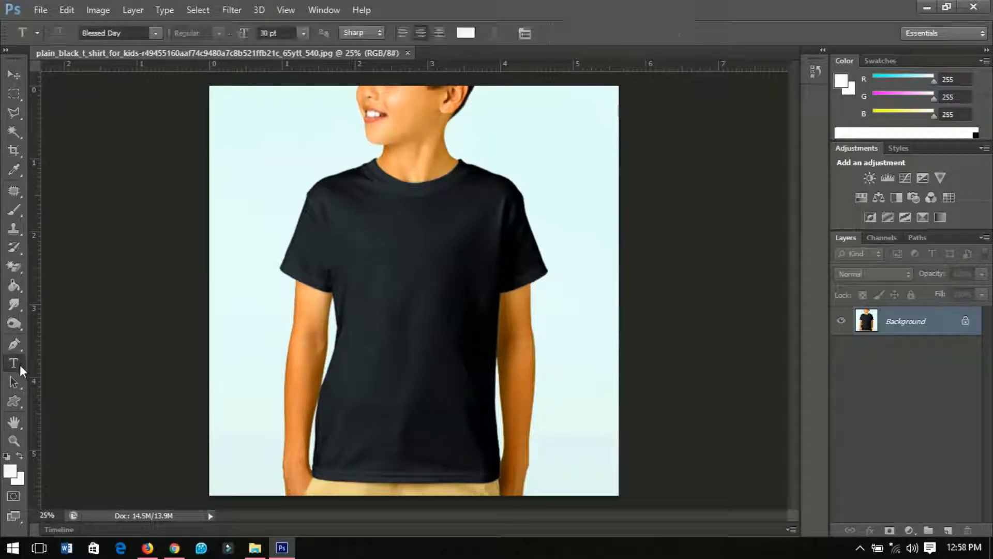
click(466, 32)
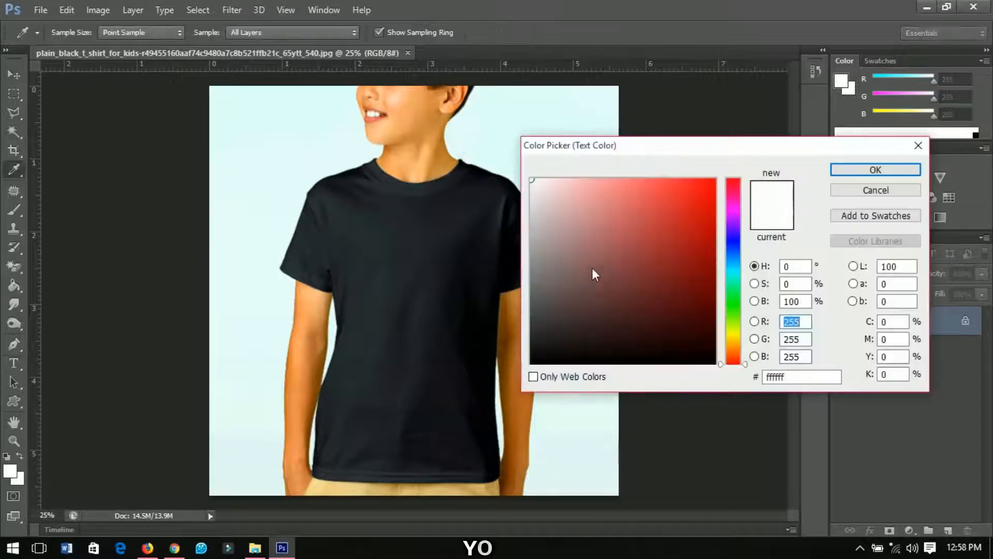
click(843, 179)
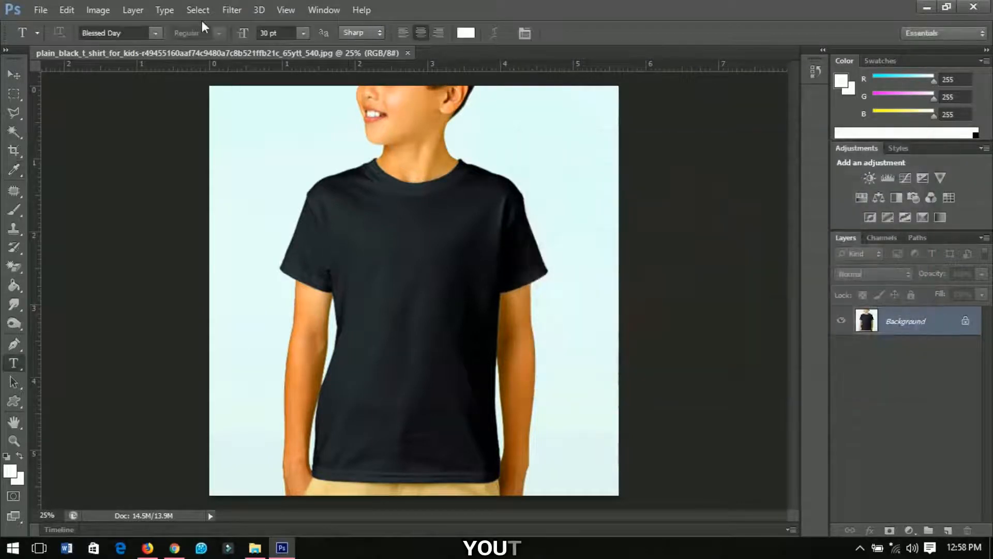
click(155, 32)
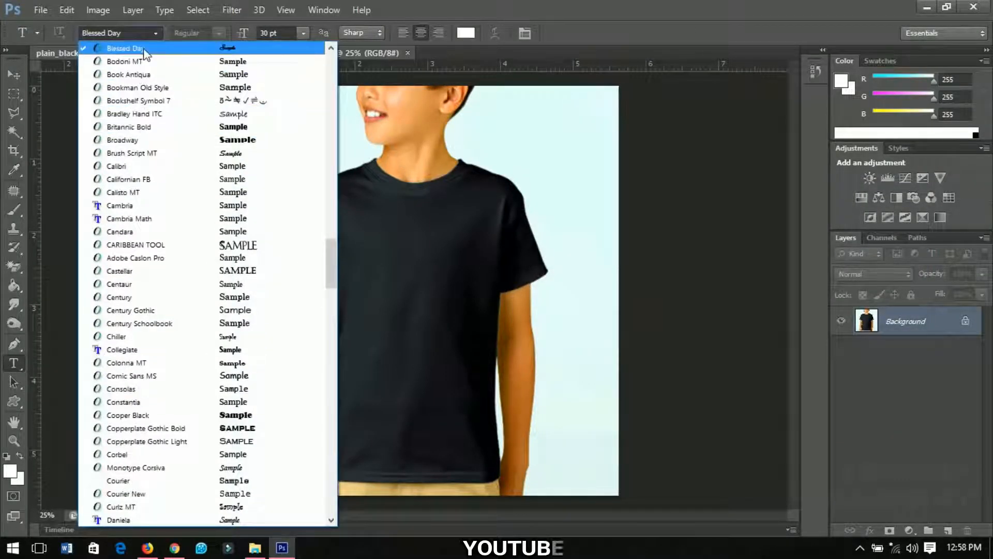
click(144, 49)
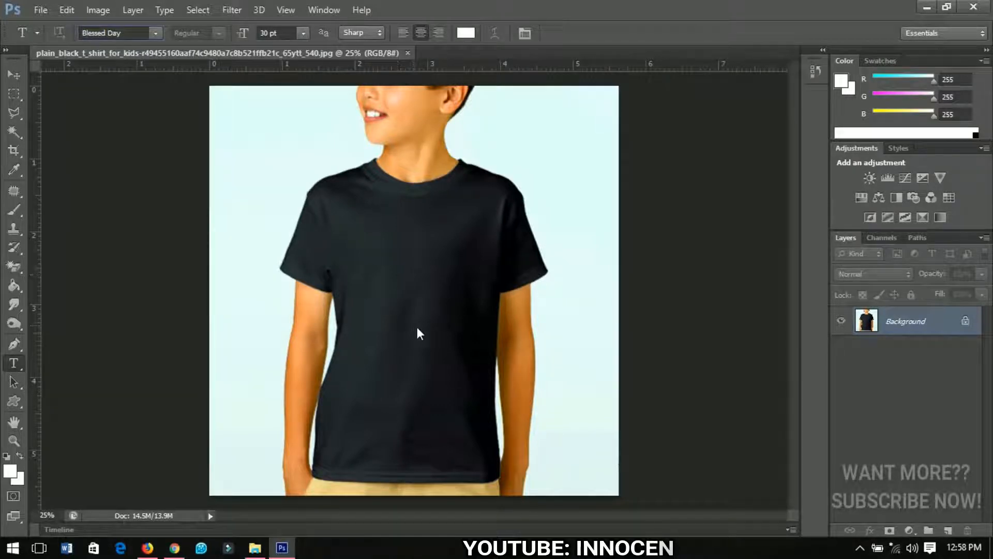
click(403, 266)
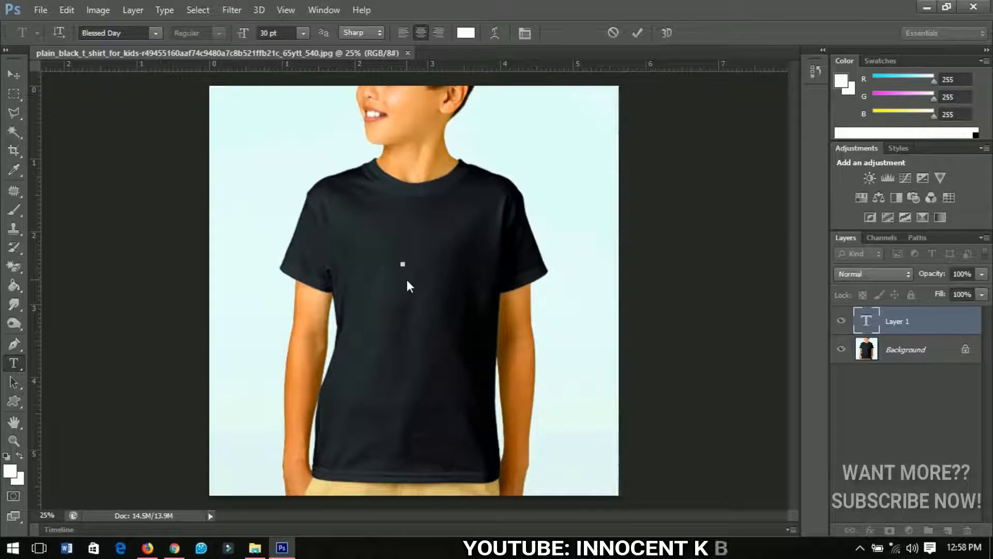
text(Delight)
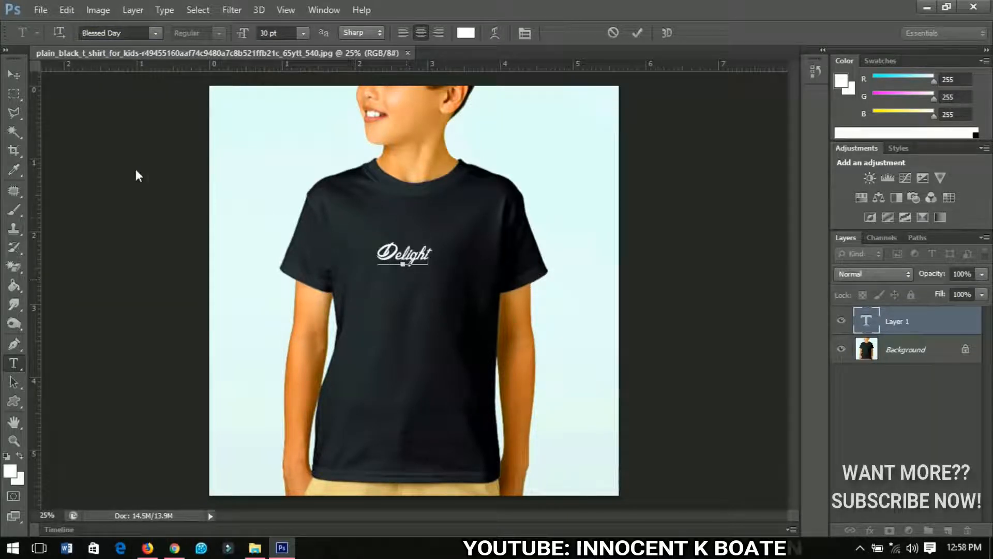
click(16, 74)
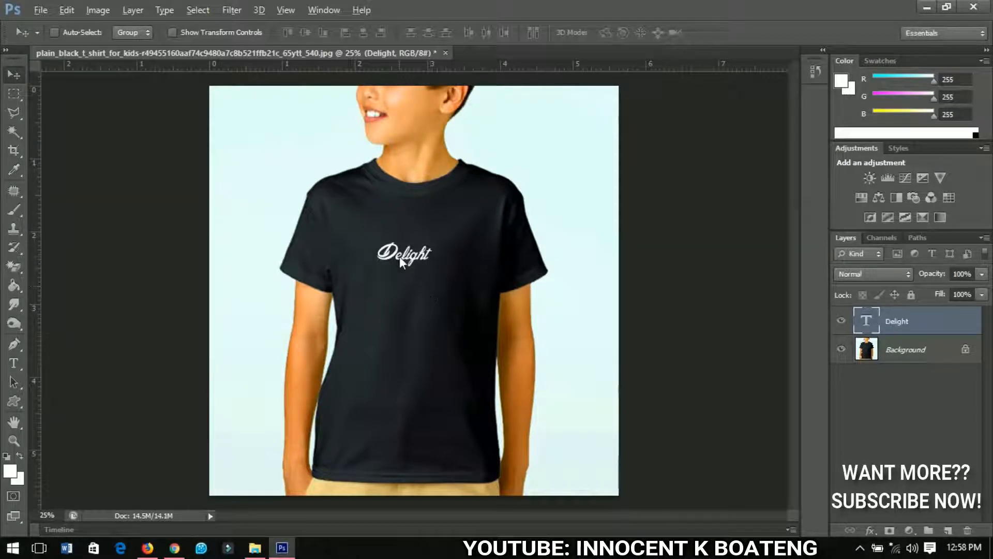
Step: Enlarge the "Delight" text to about 52 pt and centre it across the shirt's chest
scroll(399, 256, up, 2)
drag(435, 305, 417, 268)
key(ctrl+t)
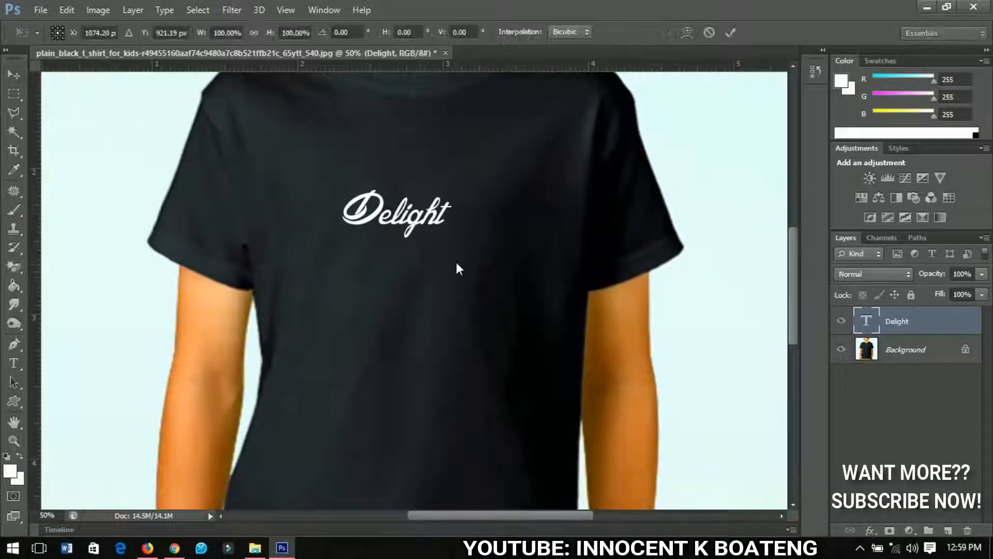
drag(451, 245, 456, 270)
key(Return)
Step: Rotate the "Delight" text about 7° counterclockwise so that it slants upward
key(ctrl+t)
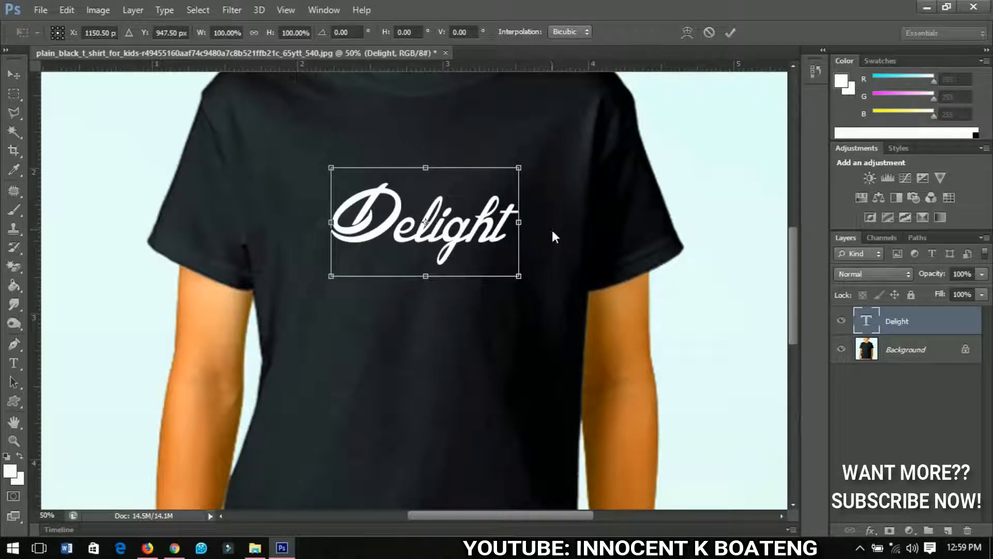
drag(552, 226, 555, 216)
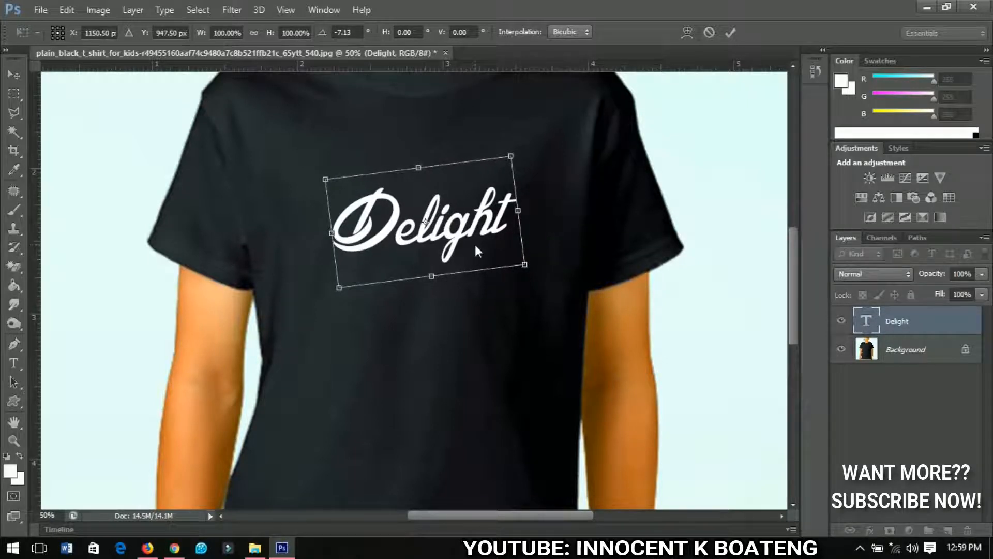
key(Return)
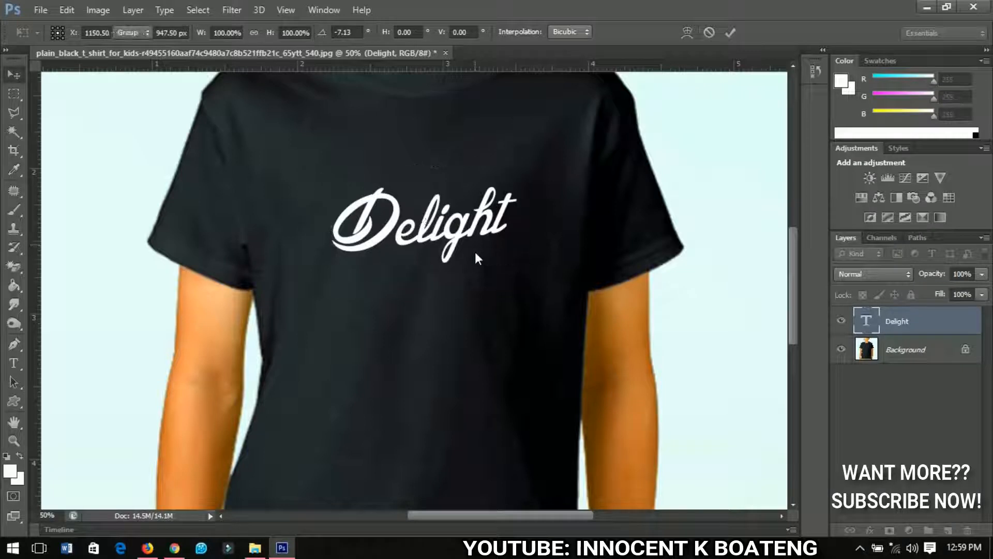
scroll(472, 241, down, 3)
scroll(462, 219, down, 3)
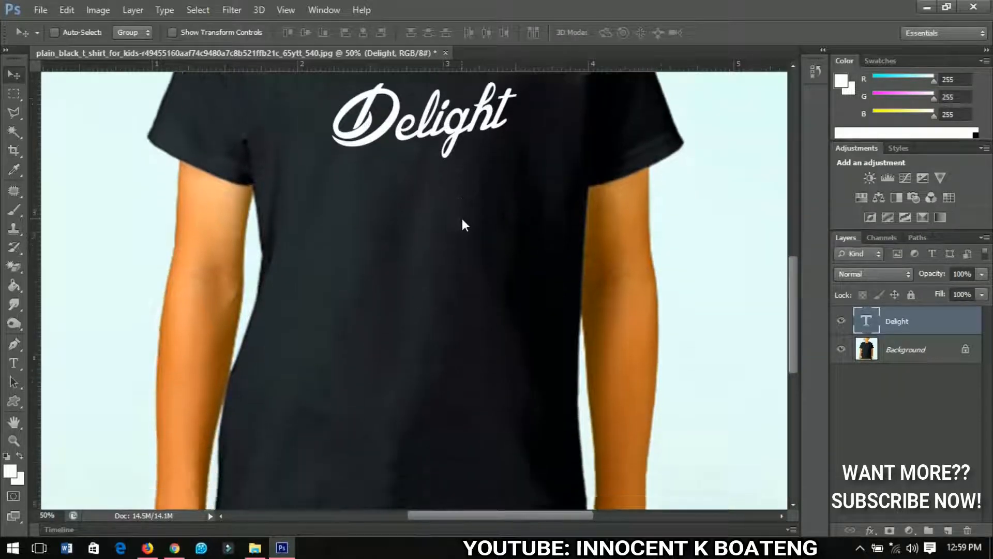
scroll(464, 219, up, 4)
scroll(443, 216, down, 3)
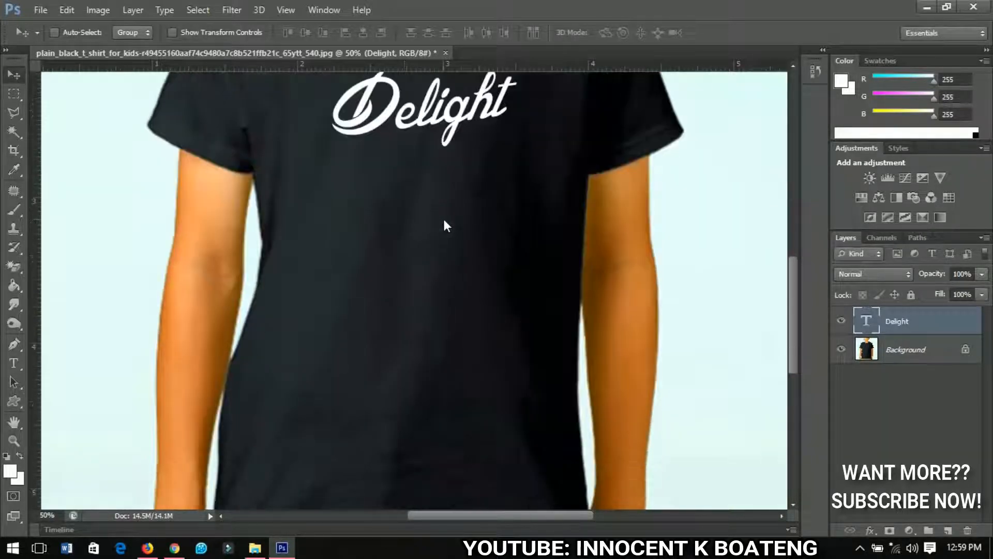
scroll(443, 216, up, 2)
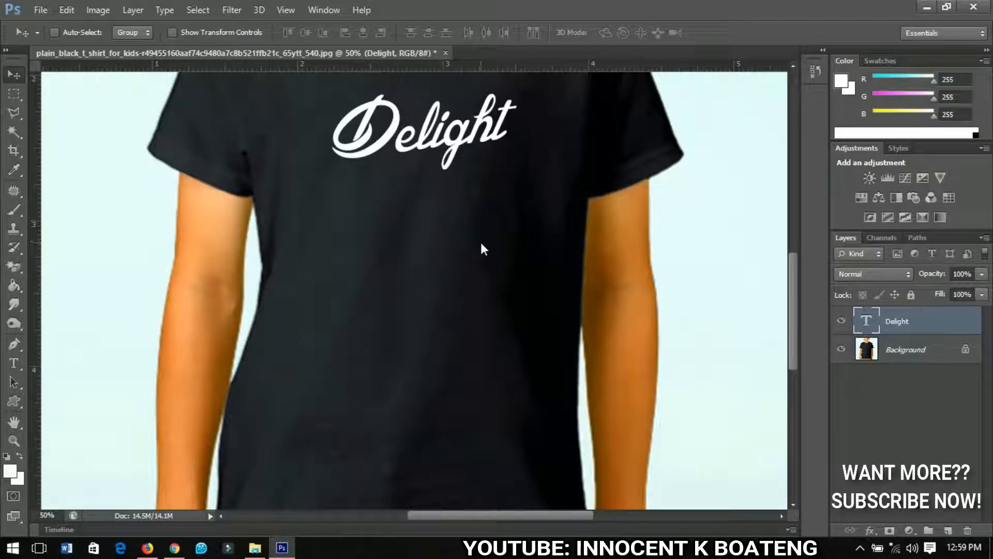
scroll(445, 217, down, 1)
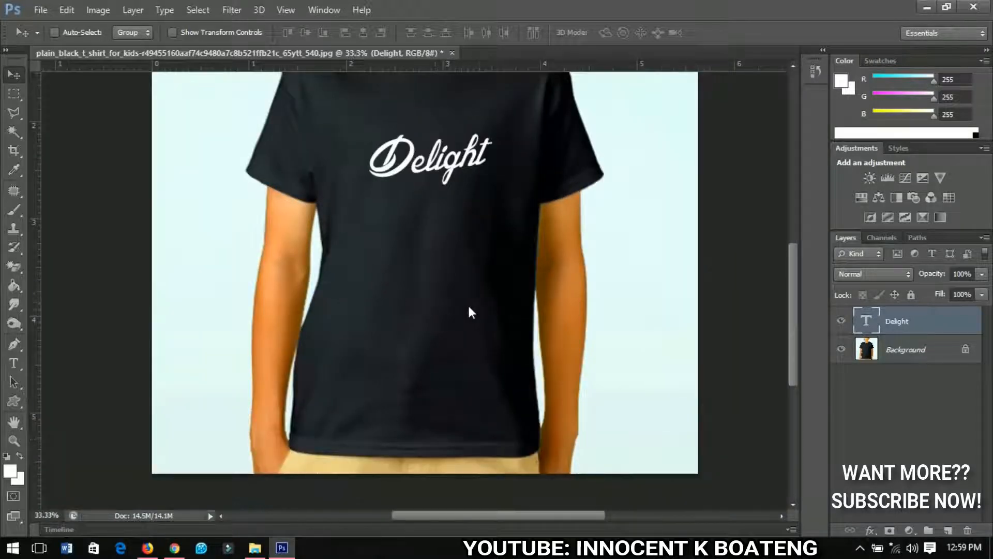
scroll(453, 234, up, 3)
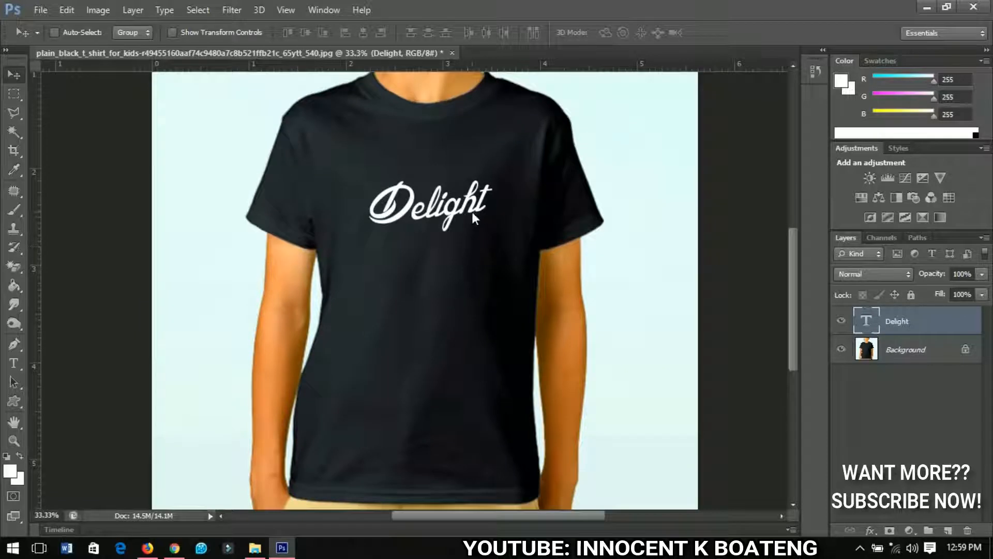
scroll(464, 211, up, 1)
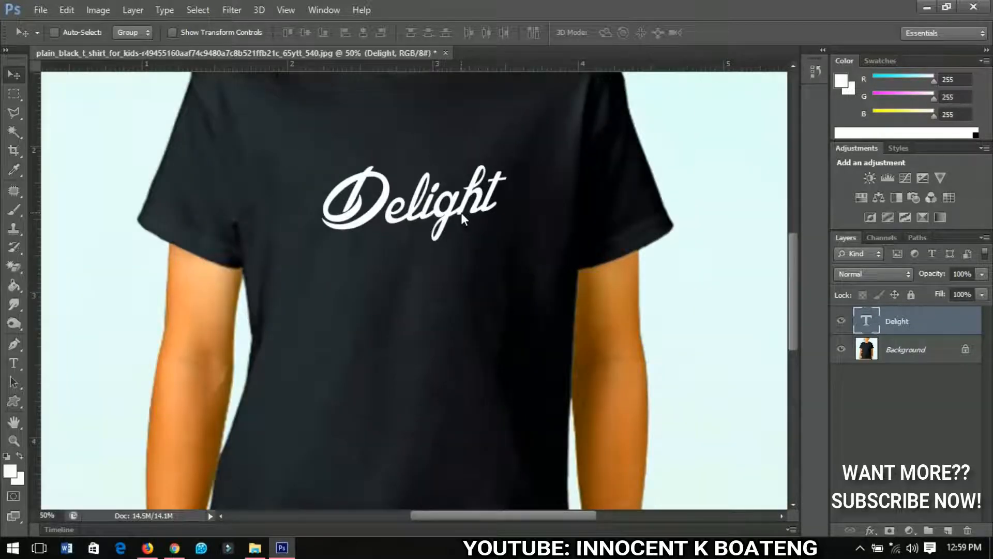
drag(421, 223, 443, 226)
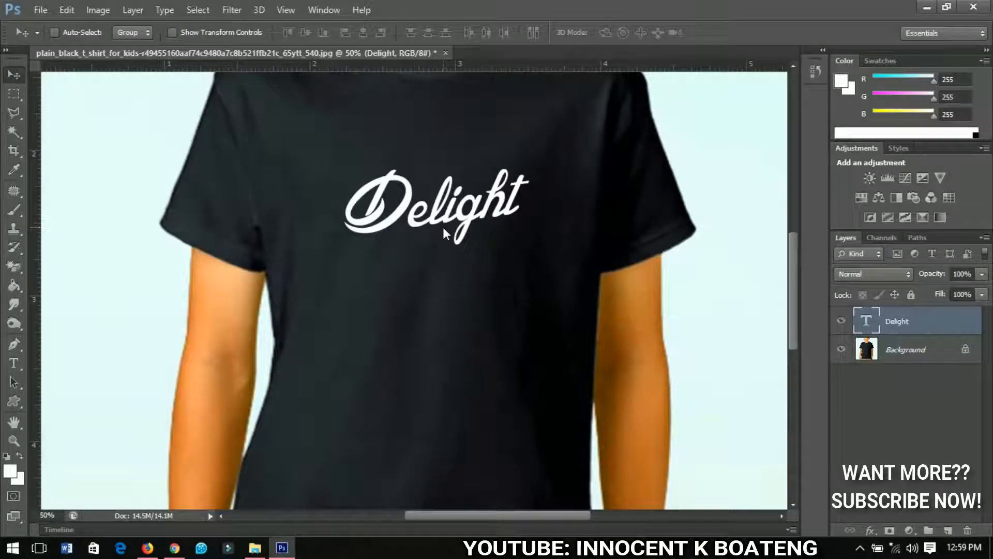
Step: Duplicate the "Delight" text, place the copy below the original and change its wording to "yourself"
key(ctrl+j)
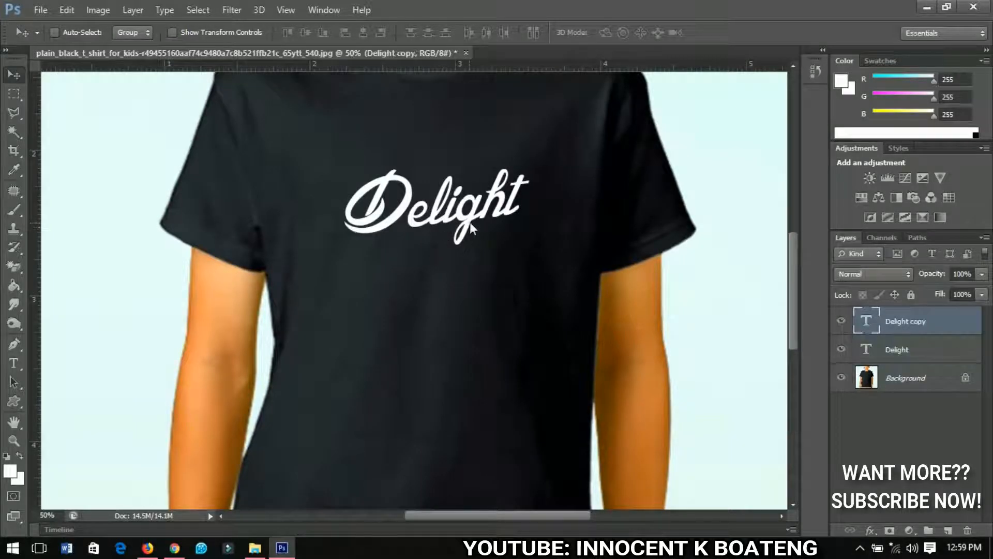
drag(456, 224, 454, 278)
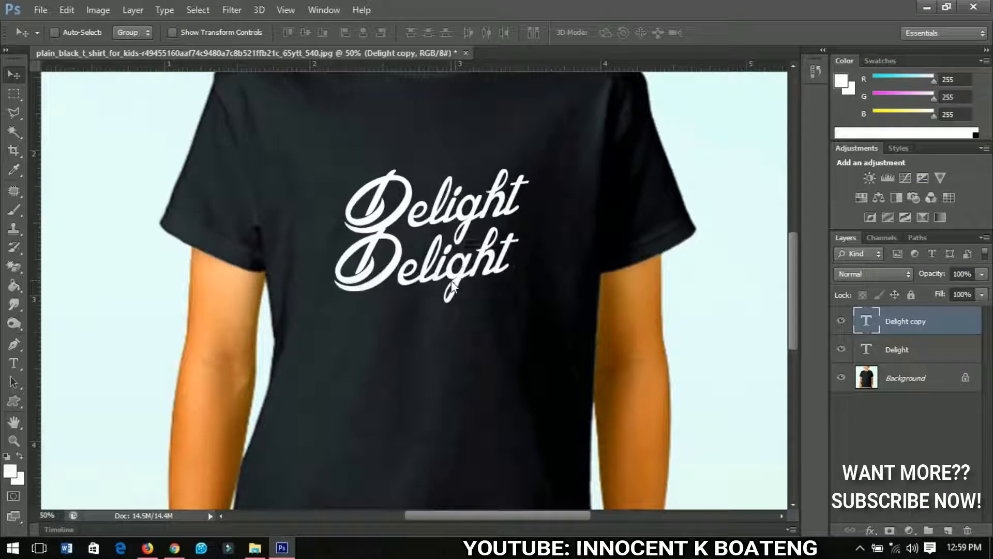
key(t)
double_click(453, 277)
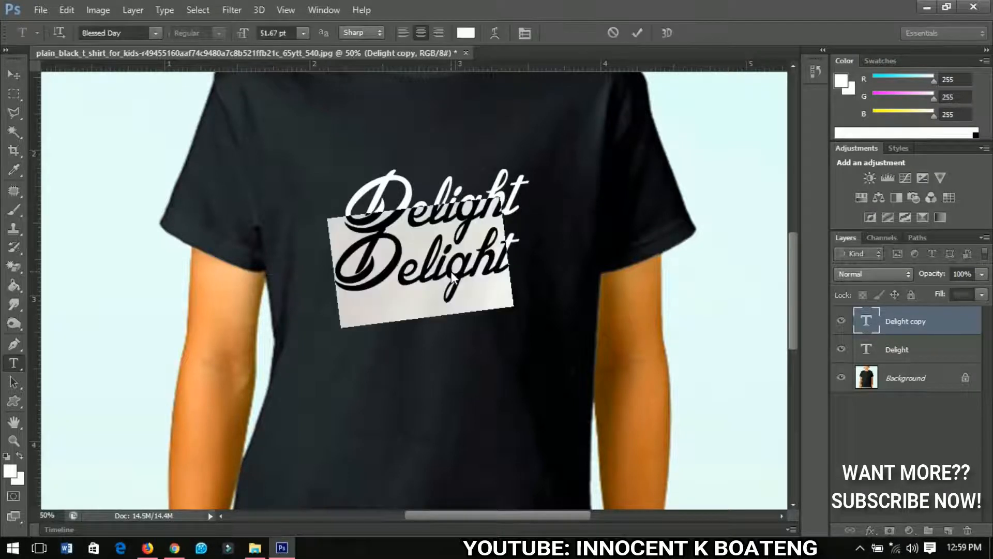
text(yourself)
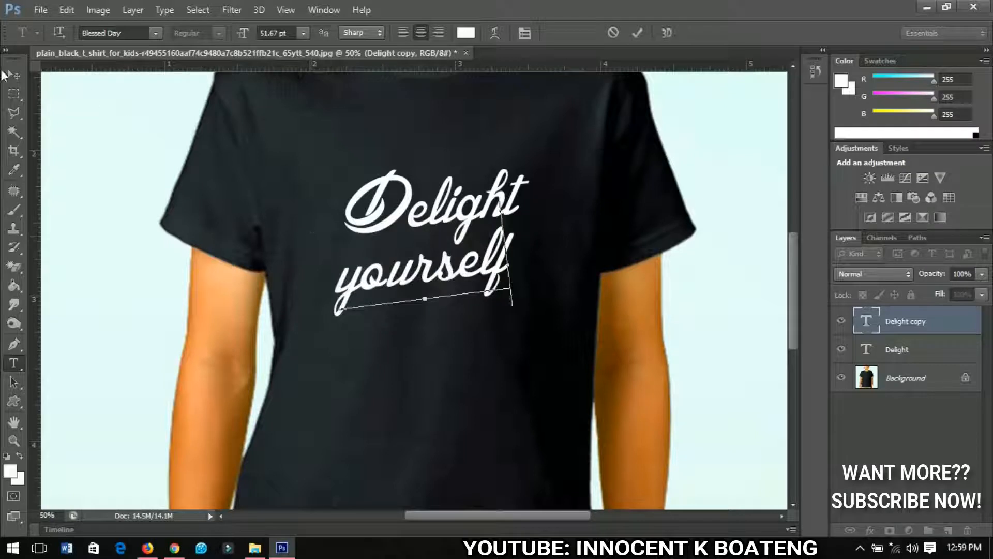
key(ctrl+Return)
key(v)
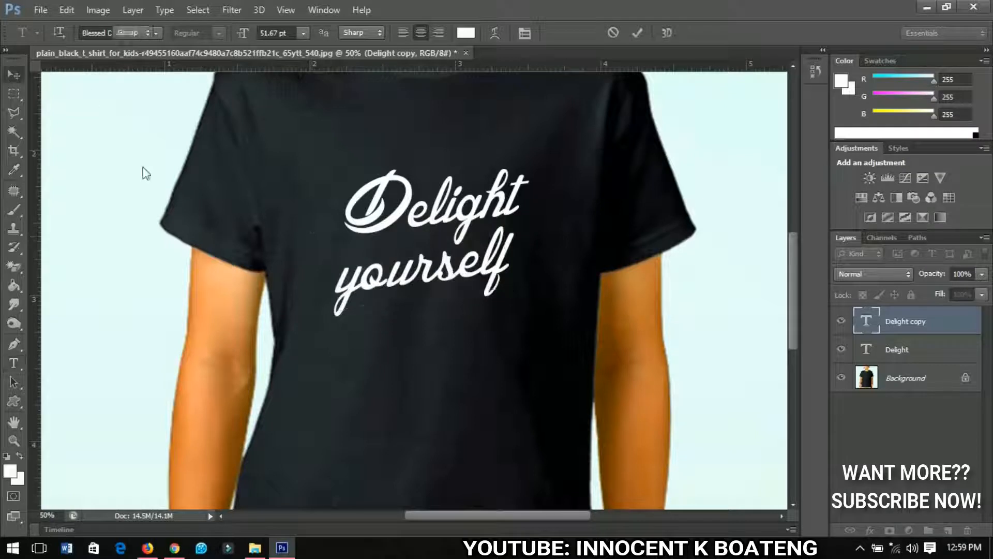
Step: Scale down the "yourself" text and move it close under the first letters of "Delight"
key(ctrl+t)
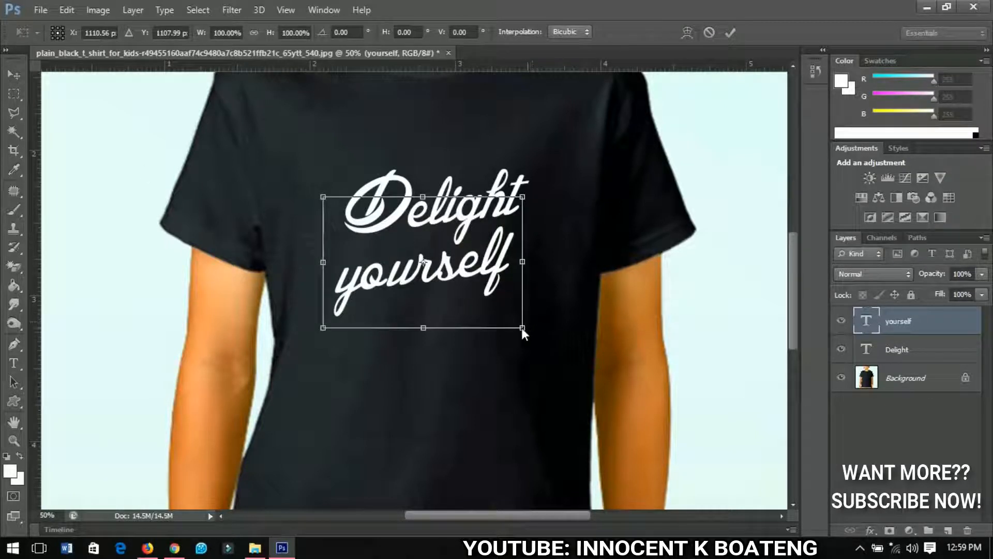
drag(522, 327, 486, 304)
key(Return)
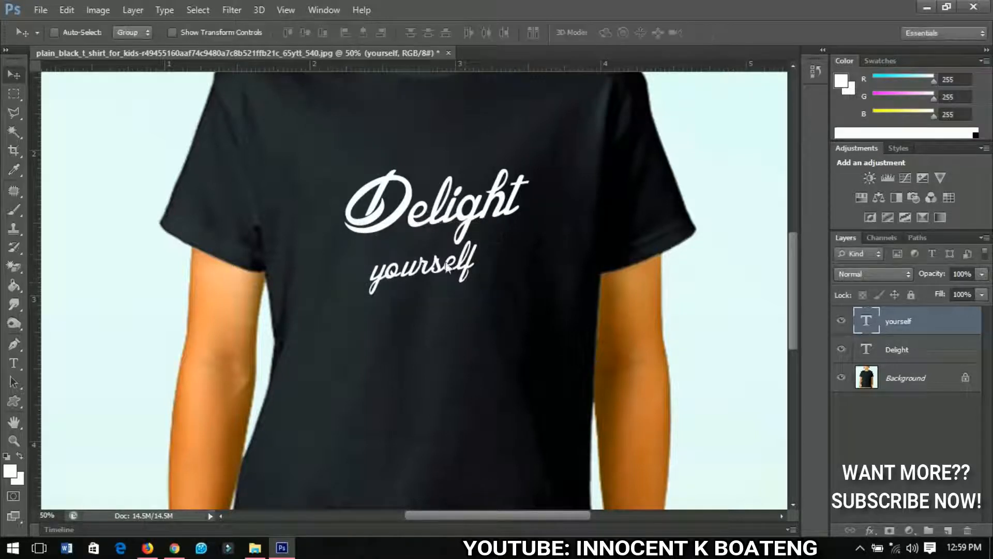
drag(447, 268, 433, 250)
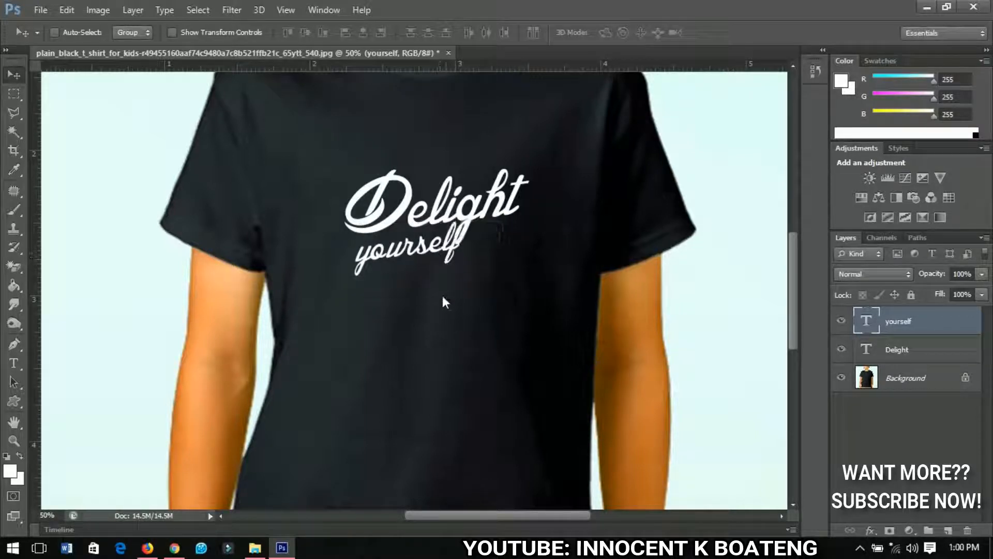
Step: Scale the "yourself" text to about 89% and nudge it slightly right and up beneath "Delight"
drag(443, 296, 455, 274)
key(ctrl+t)
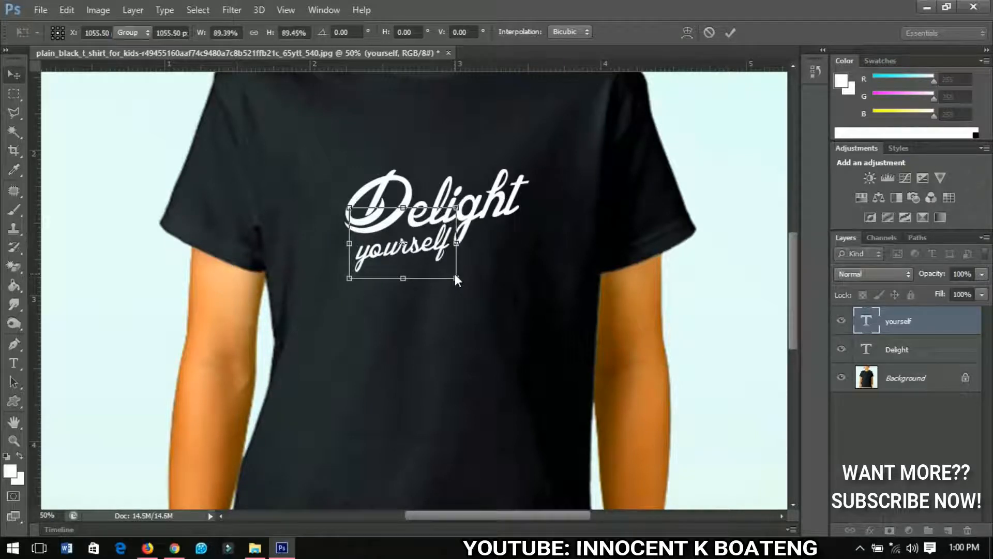
key(Return)
key(Right)
key(Right)
key(Right)
key(Right)
key(Right)
key(Right)
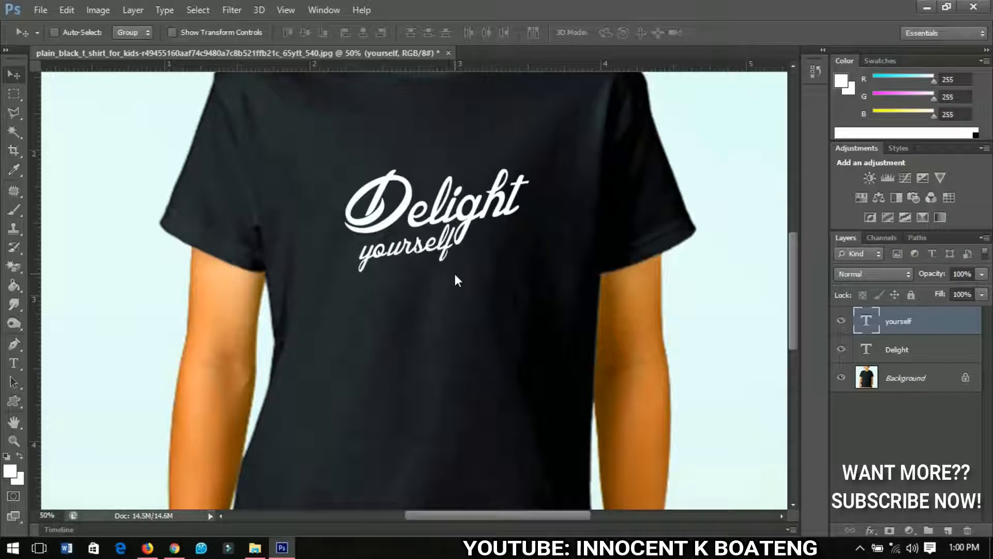
key(Up)
key(Up)
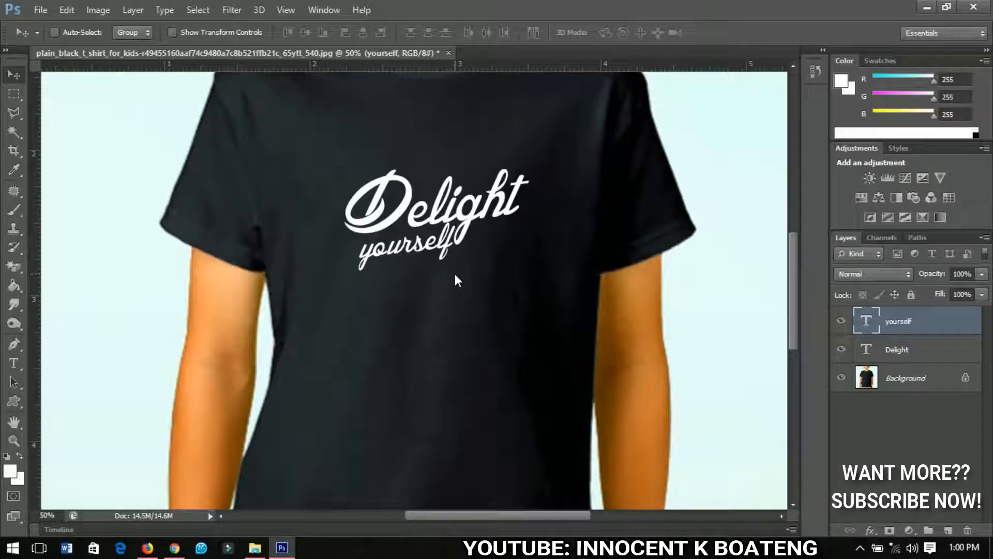
Step: Duplicate the "yourself" text, place the copy to its right and change its wording to "in the"
key(ctrl+j)
drag(437, 257, 530, 241)
key(t)
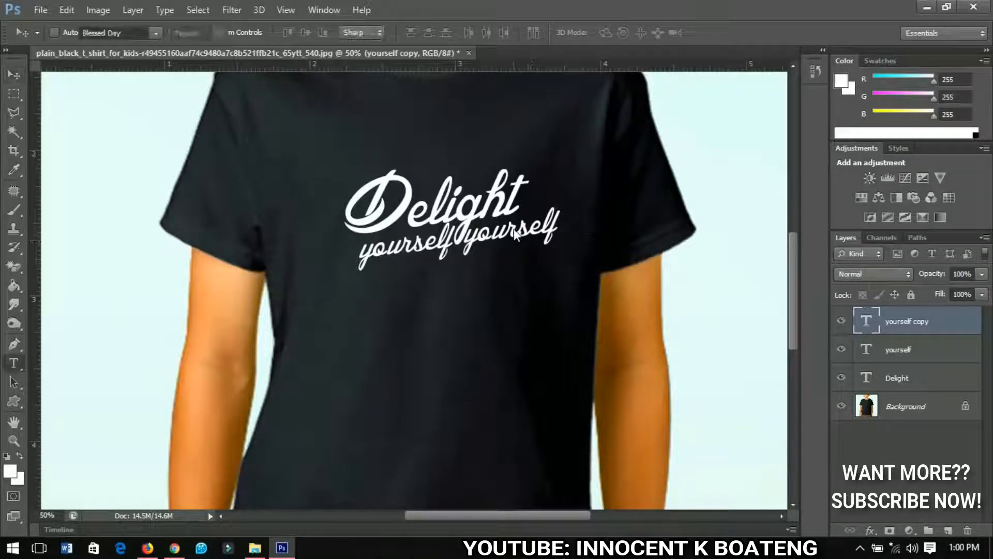
double_click(515, 234)
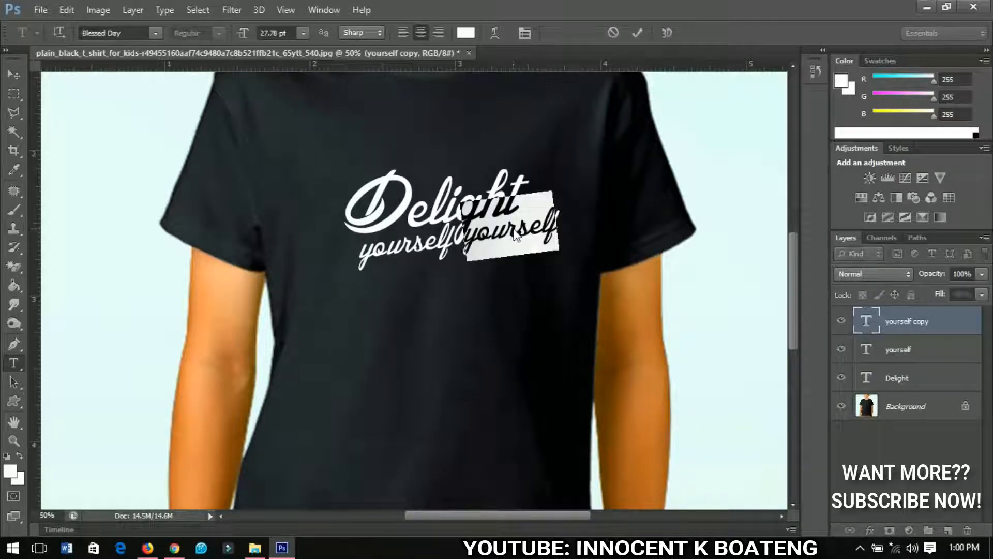
text(in)
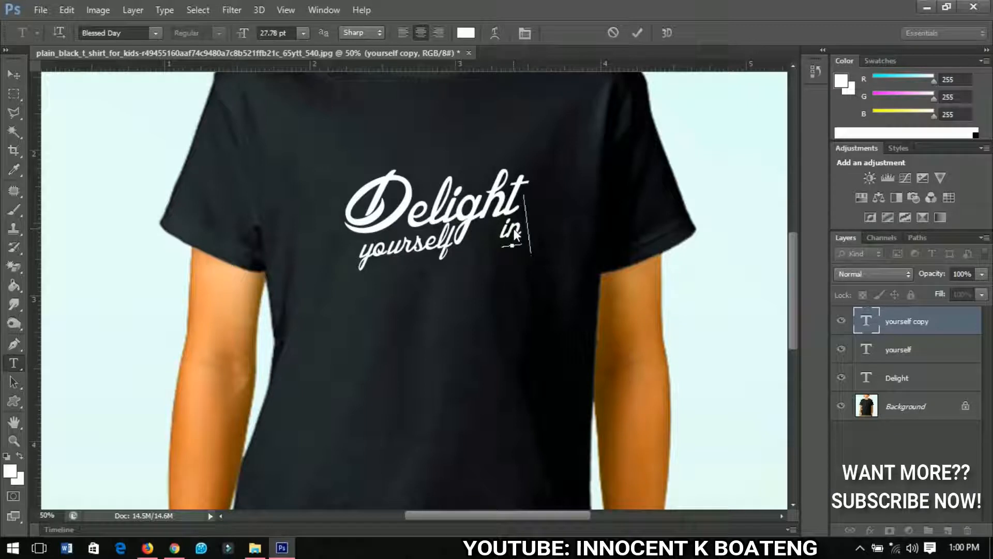
text( the)
click(14, 74)
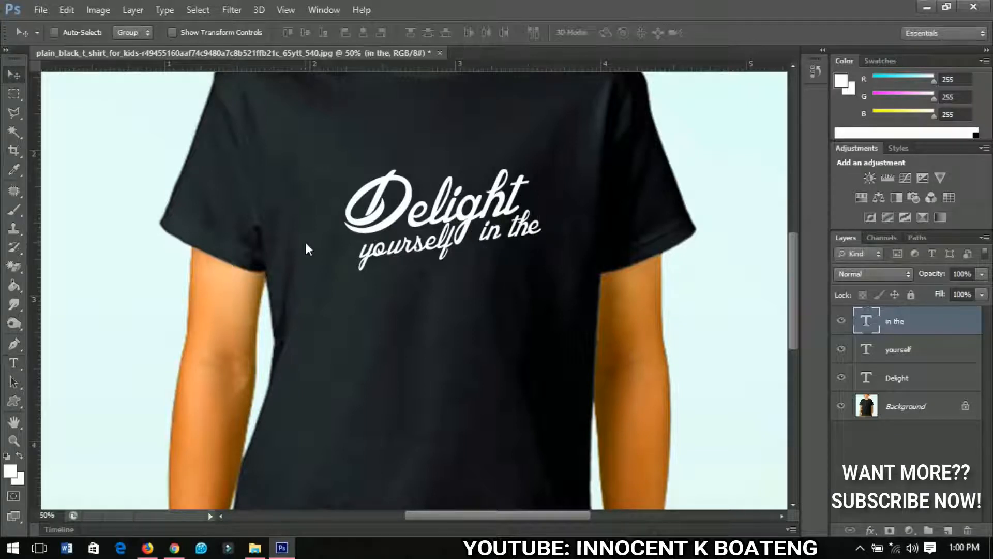
Step: Nudge the "in the" text left, closer to "yourself"
key(Left)
key(Left)
key(Left)
key(Left)
key(Left)
key(Left)
key(Left)
key(Left)
key(Left)
key(Left)
key(Left)
key(Left)
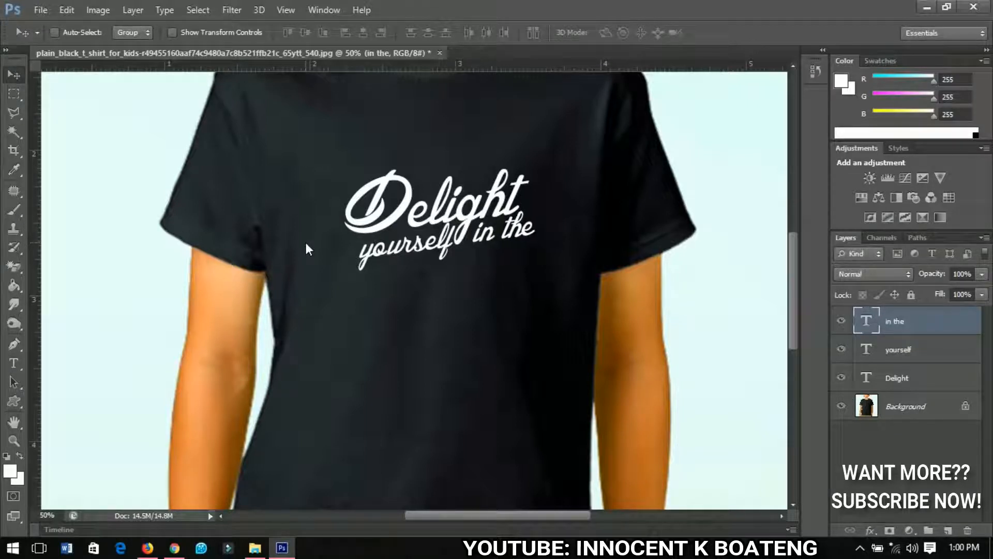
Step: Nudge the "in the" text slightly further left, tightening the gap after "yourself" beneath "Delight"
key(Left)
key(Left)
key(Left)
key(Left)
key(Left)
key(Left)
key(Left)
key(Left)
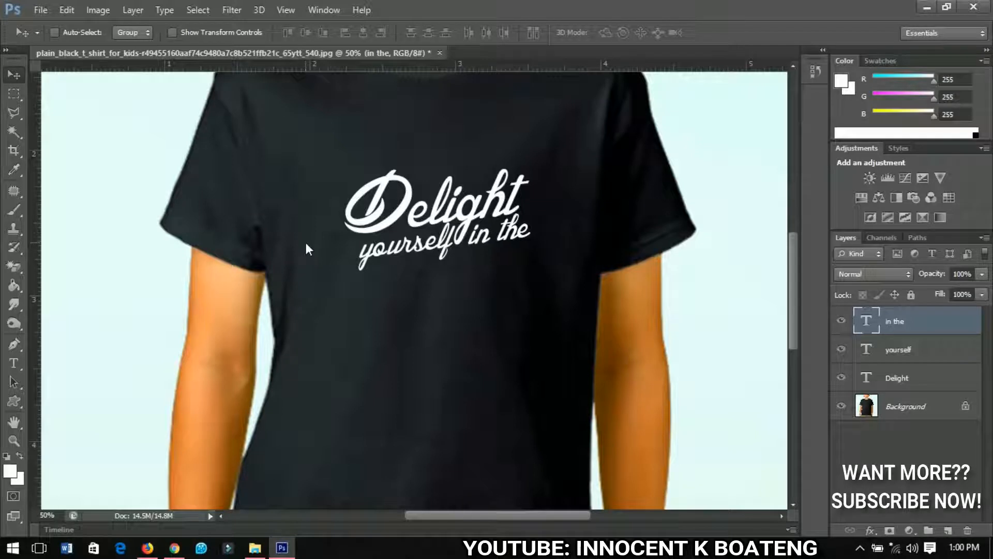
key(Left)
key(Left)
Step: Duplicate the "Delight" text, place the copy beneath the "yourself in the" line and change its wording to "Lord"
scroll(611, 282, down, 1)
click(908, 380)
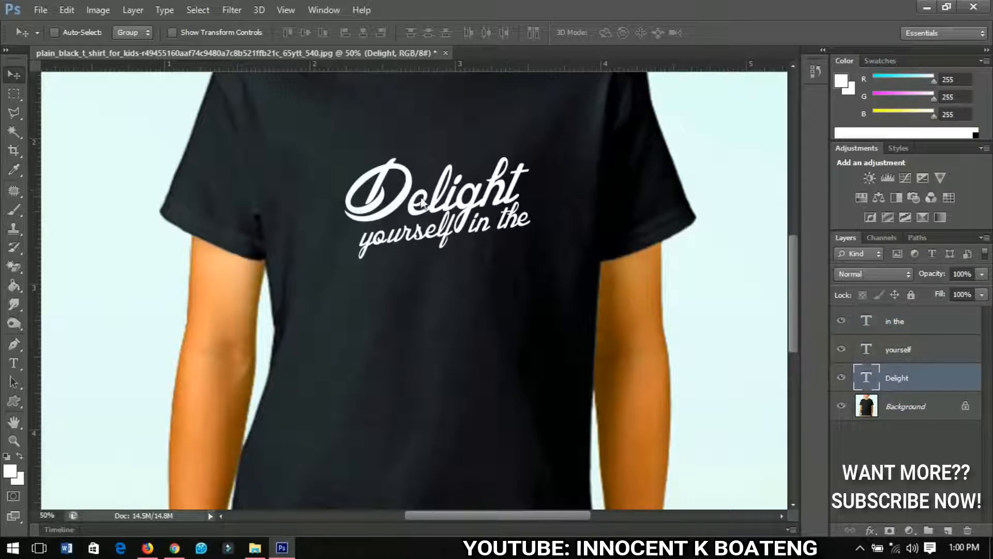
key(ctrl+j)
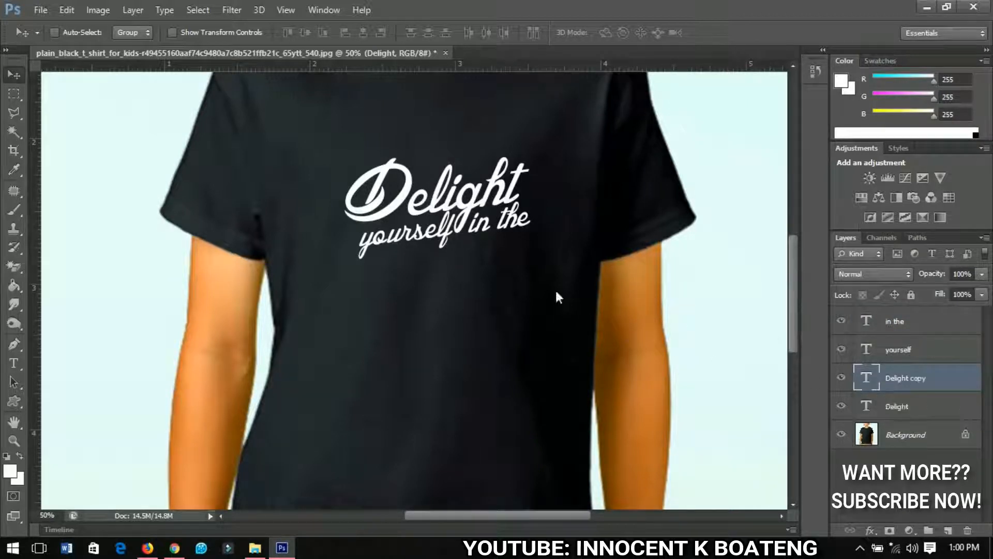
drag(462, 213, 466, 284)
key(t)
double_click(466, 284)
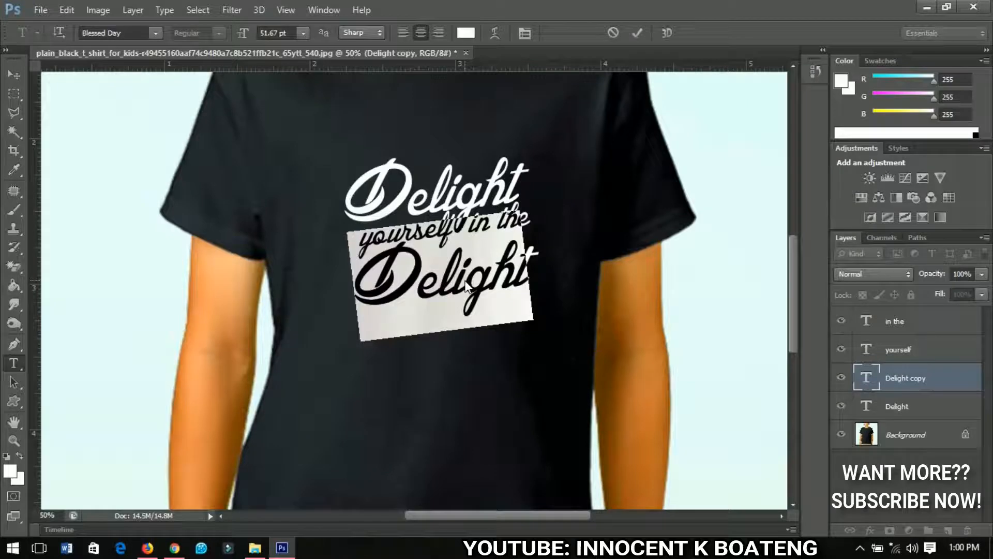
key(ctrl+h)
text(Lord)
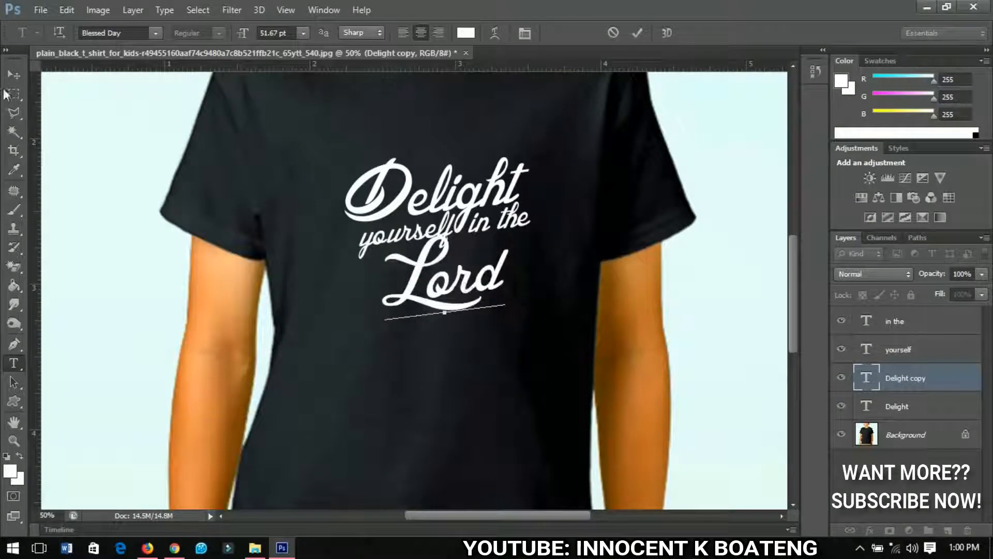
click(14, 75)
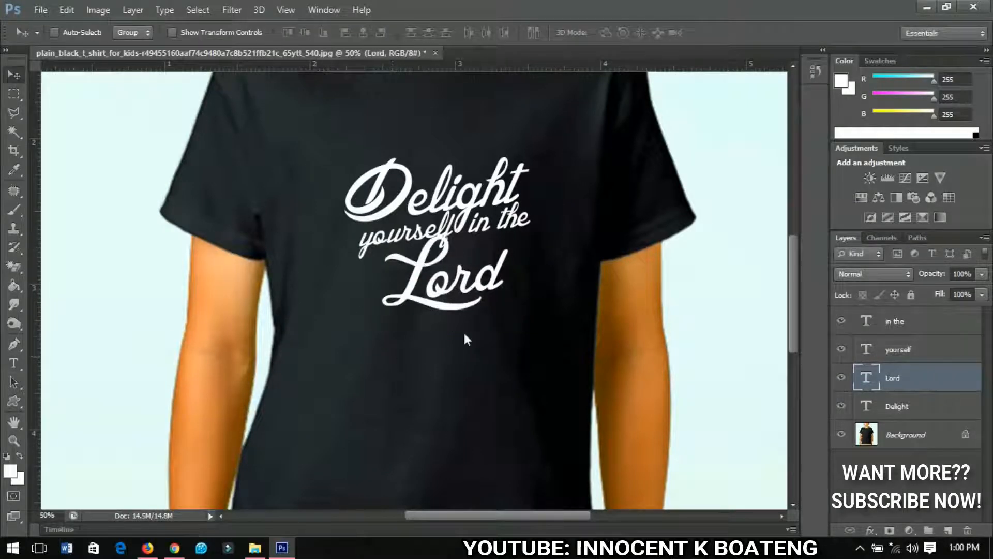
Step: Duplicate the "yourself" text, place the copy below "Lord" and change its wording to "and He'll"
scroll(468, 330, down, 2)
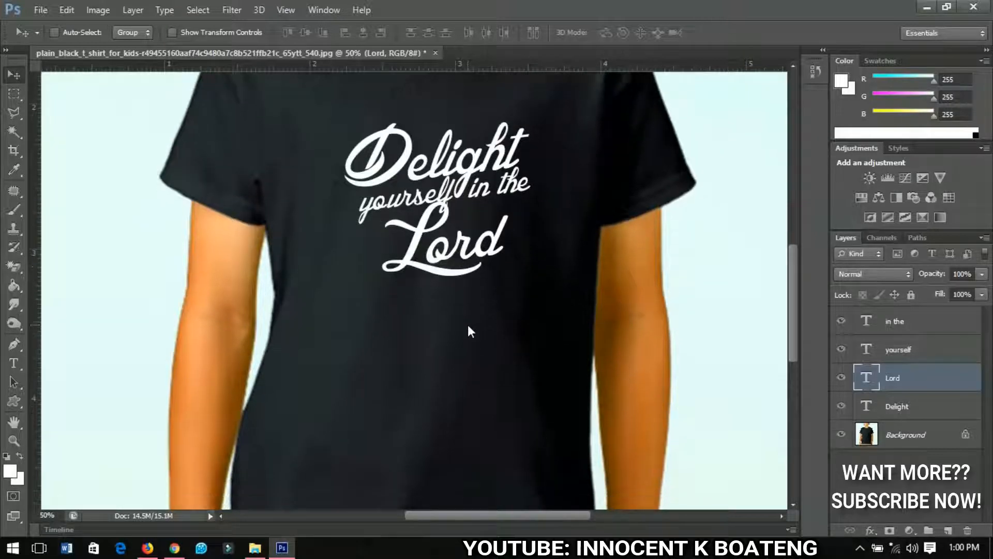
right_click(425, 201)
click(446, 214)
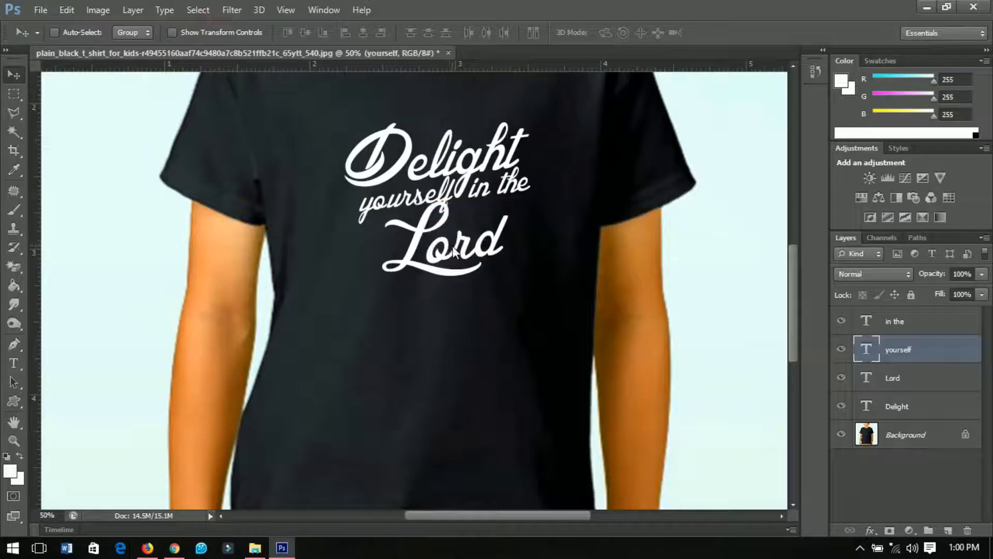
key(ctrl+j)
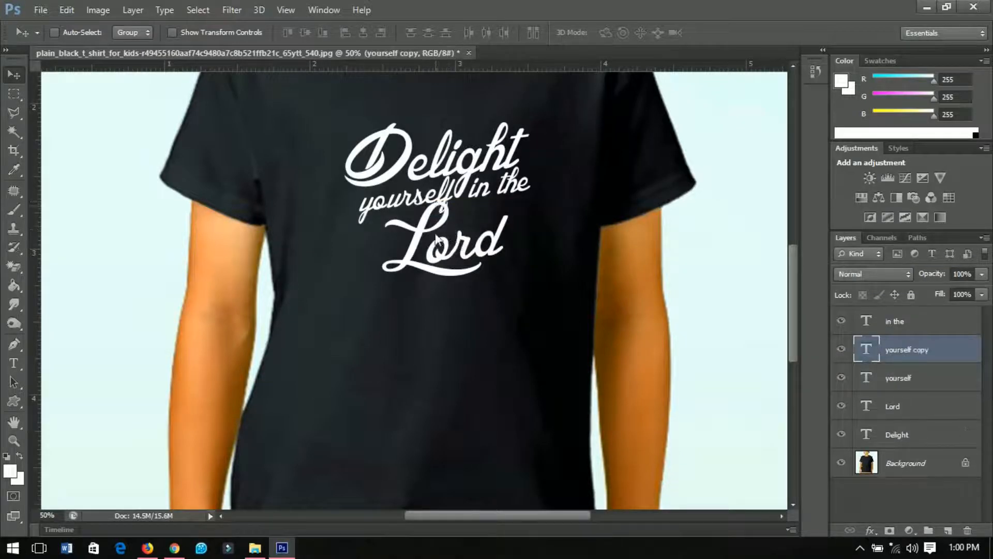
drag(440, 212, 436, 306)
key(t)
double_click(429, 302)
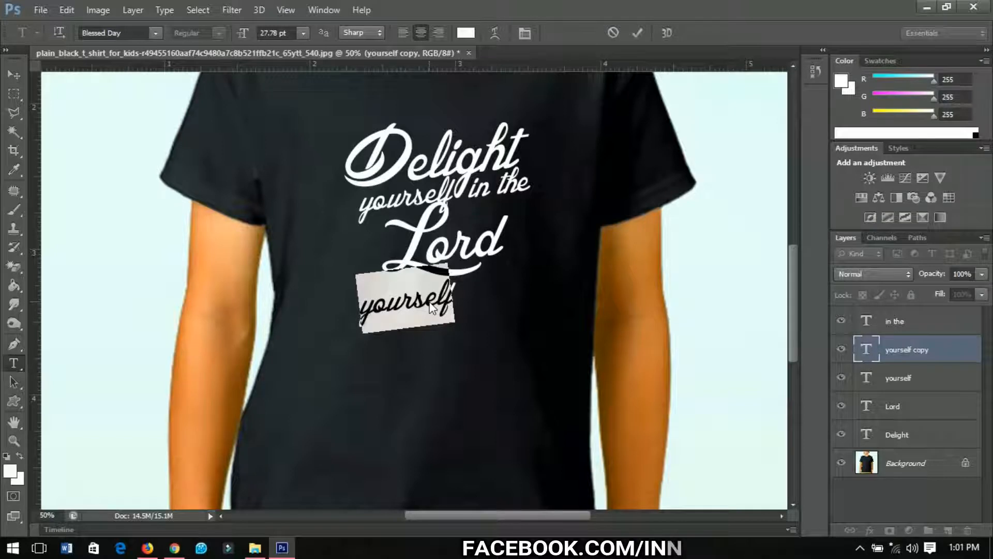
text(and)
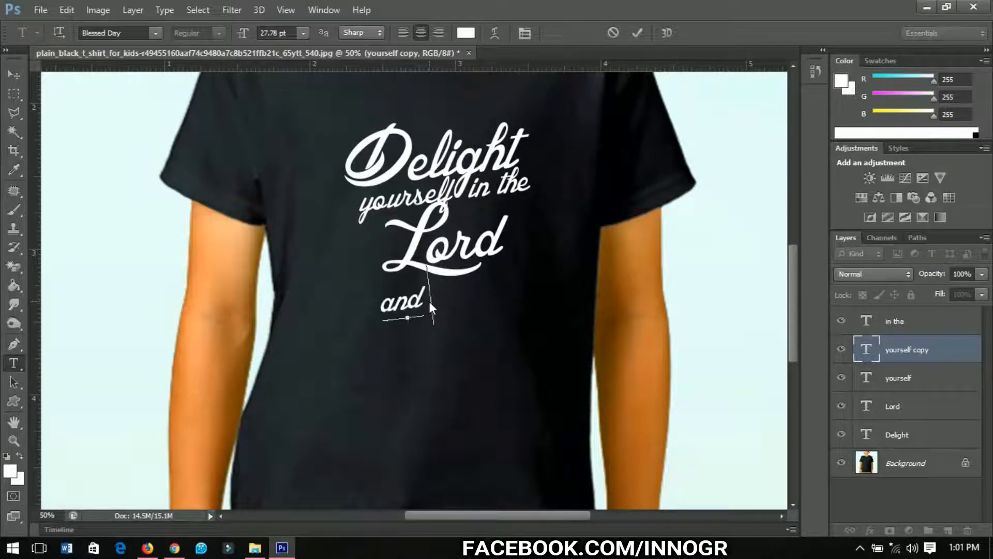
text( He'll)
Step: Complete the new line below "Lord" so that it reads "and He'll give you"
key(ctrl+a)
click(112, 35)
double_click(461, 300)
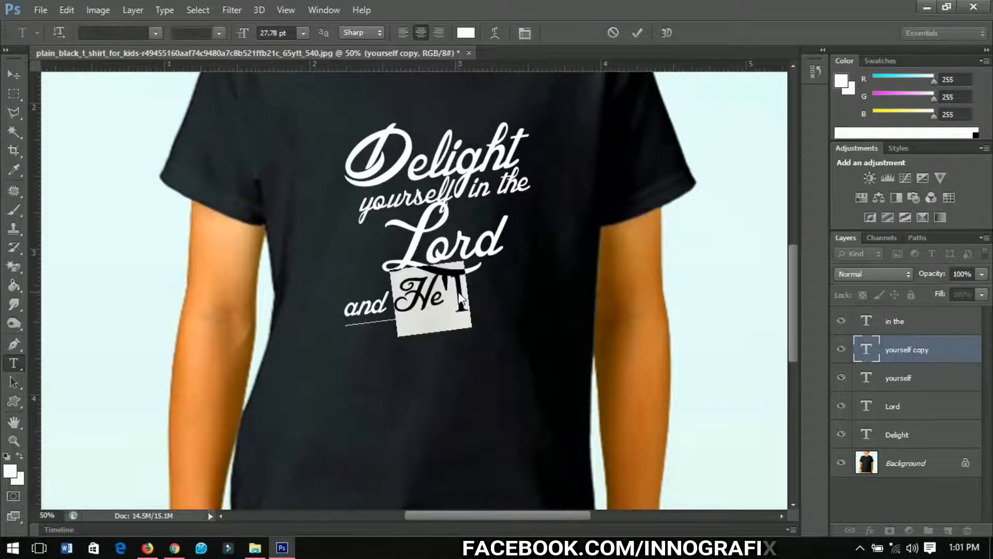
click(466, 301)
key(ctrl+a)
click(156, 33)
click(475, 305)
text(give you)
Step: Scale down the "and He'll give you" text and move it right, centring it beneath "Lord"
key(ctrl+t)
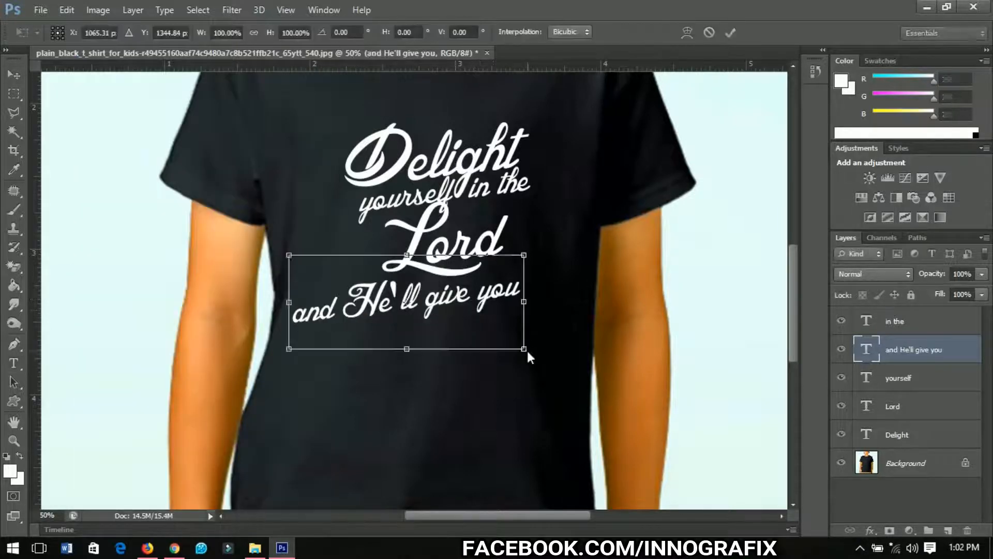
drag(527, 351, 488, 334)
key(Return)
drag(448, 342, 476, 345)
Step: Duplicate the "and He'll give you" text as a line below it and change the copy's wording to "the desires of your"
key(ctrl+j)
click(14, 363)
click(461, 325)
key(ctrl+a)
text(the desires of your)
click(14, 75)
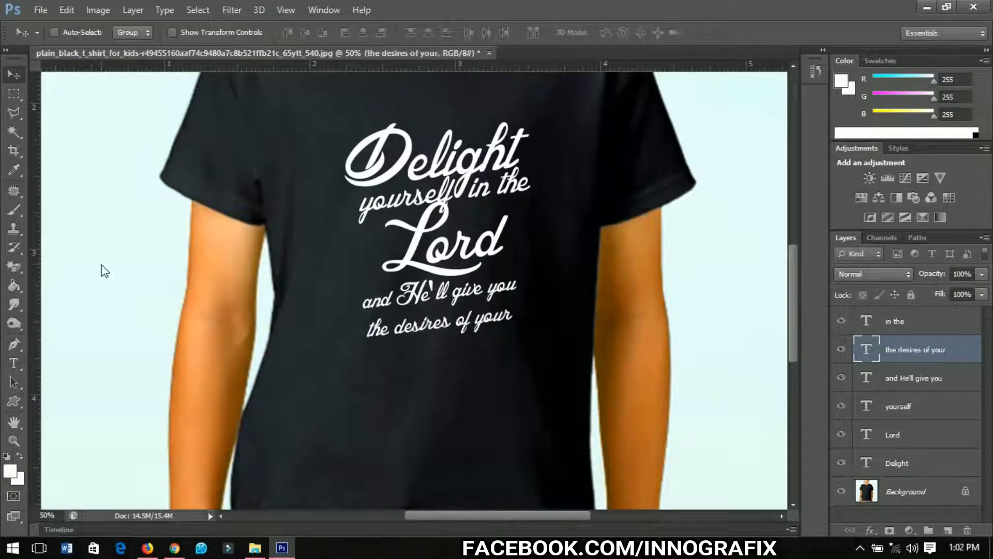
Step: Duplicate the "Lord" text, place the copy below "the desires of your" and change its wording to "Heart"
ctrl+click(459, 273)
drag(457, 272, 450, 404)
click(14, 363)
click(450, 375)
key(ctrl+a)
text(Heart)
click(14, 75)
Step: Group all the slogan text layers and move the group slightly down and left on the shirt
scroll(505, 328, up, 1)
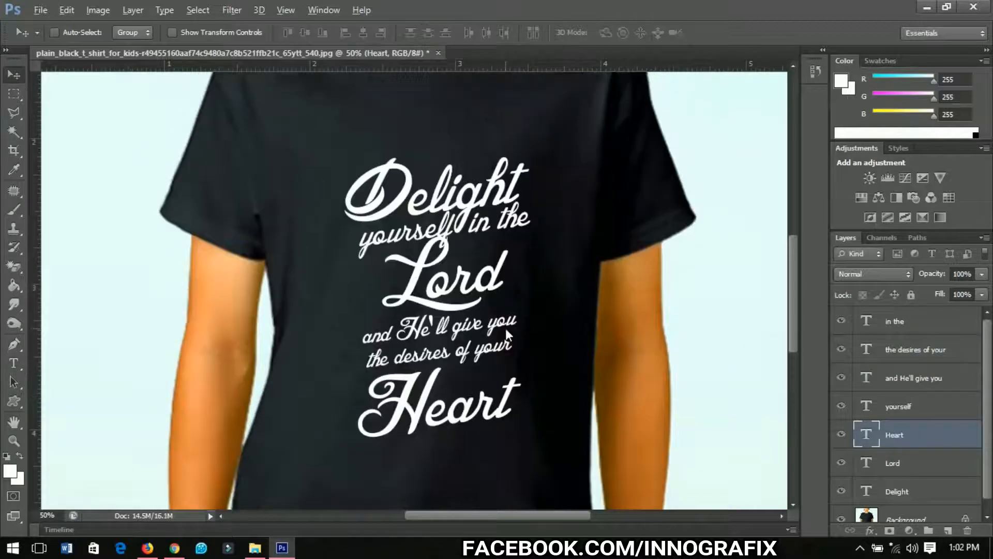
scroll(505, 328, down, 1)
scroll(489, 337, down, 1)
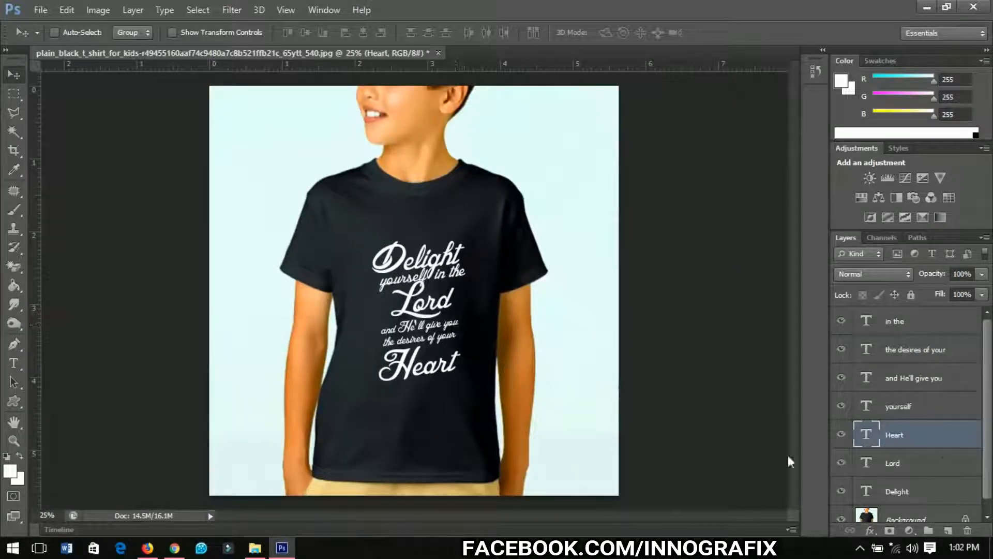
click(901, 493)
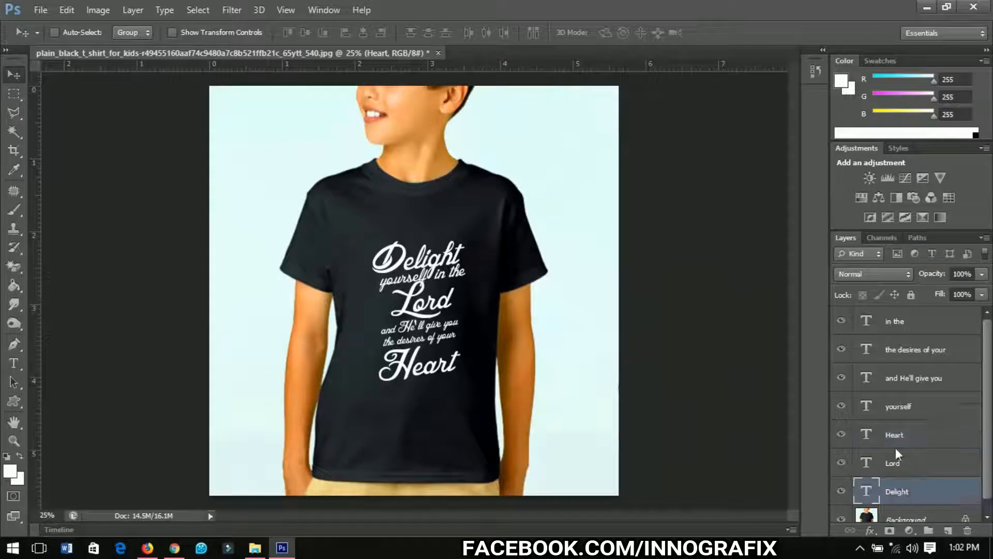
shift+click(898, 334)
key(ctrl+g)
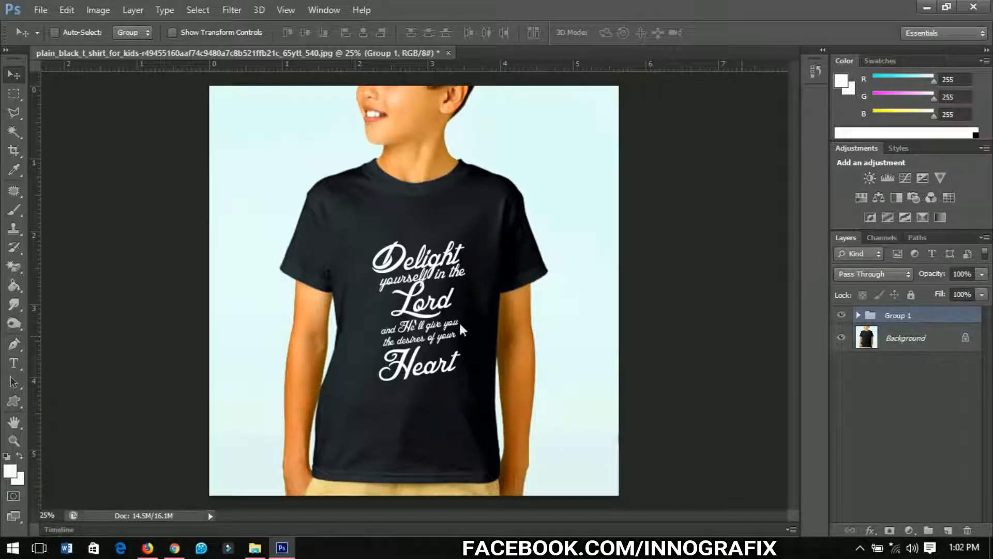
drag(449, 314, 443, 331)
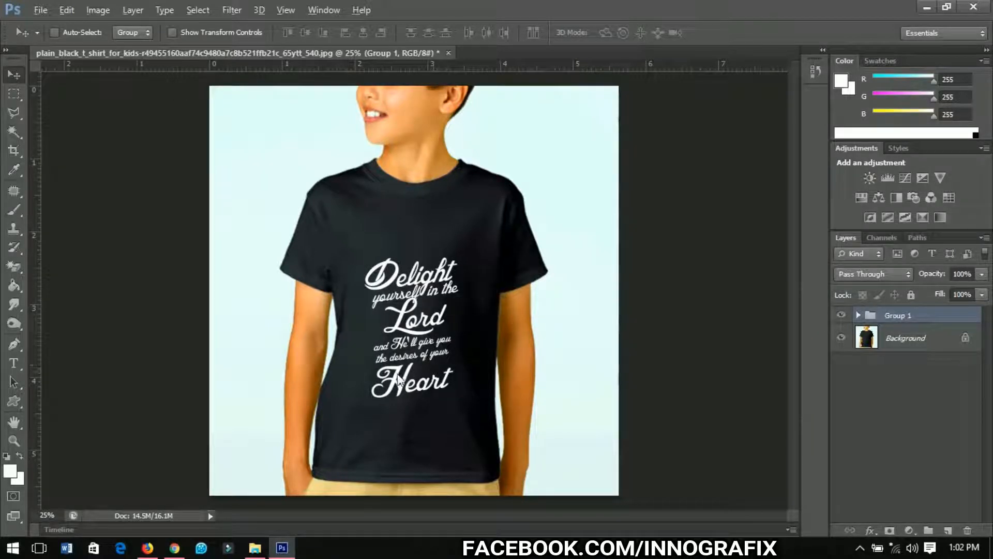
Step: Recolour the "Delight" text to orange, #ff9600
scroll(398, 365, up, 2)
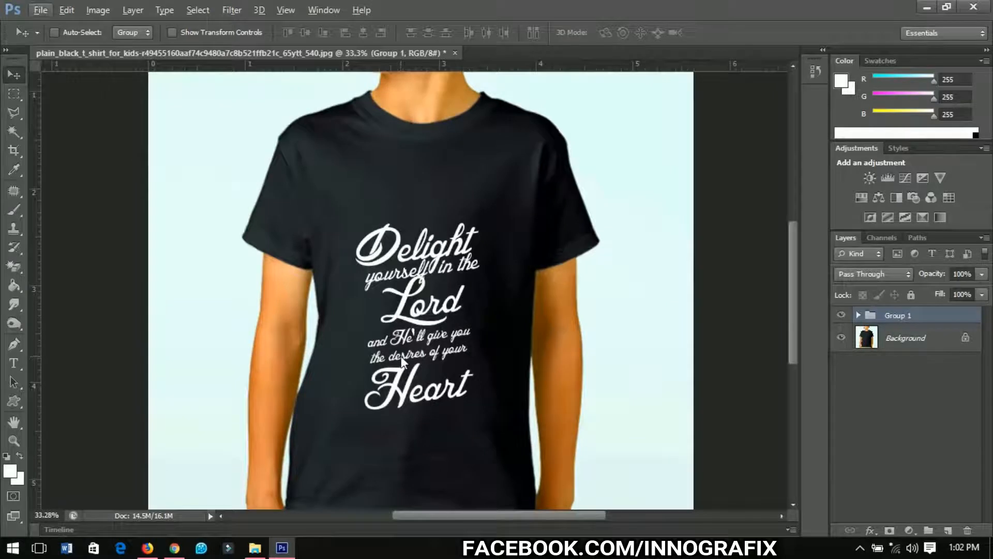
scroll(402, 356, up, 2)
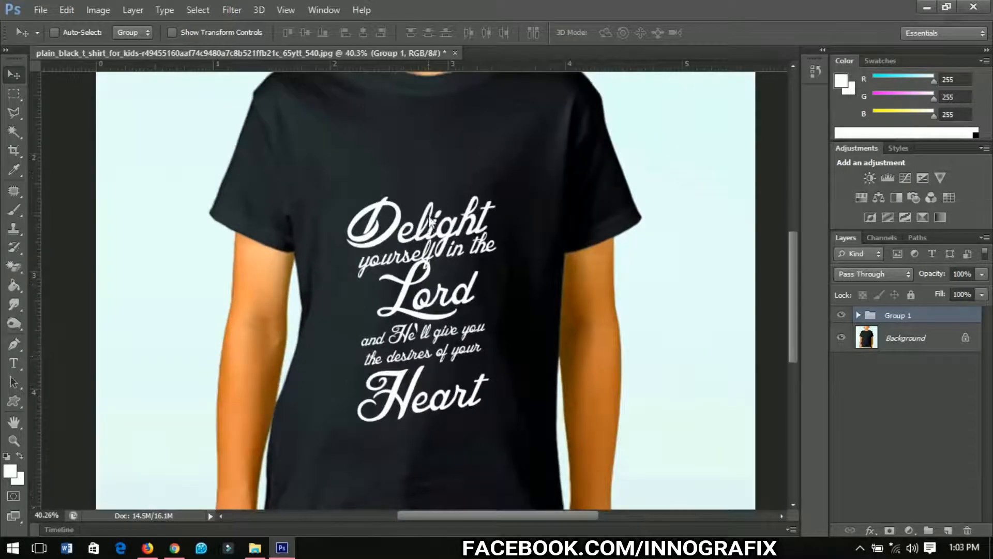
right_click(447, 217)
click(470, 242)
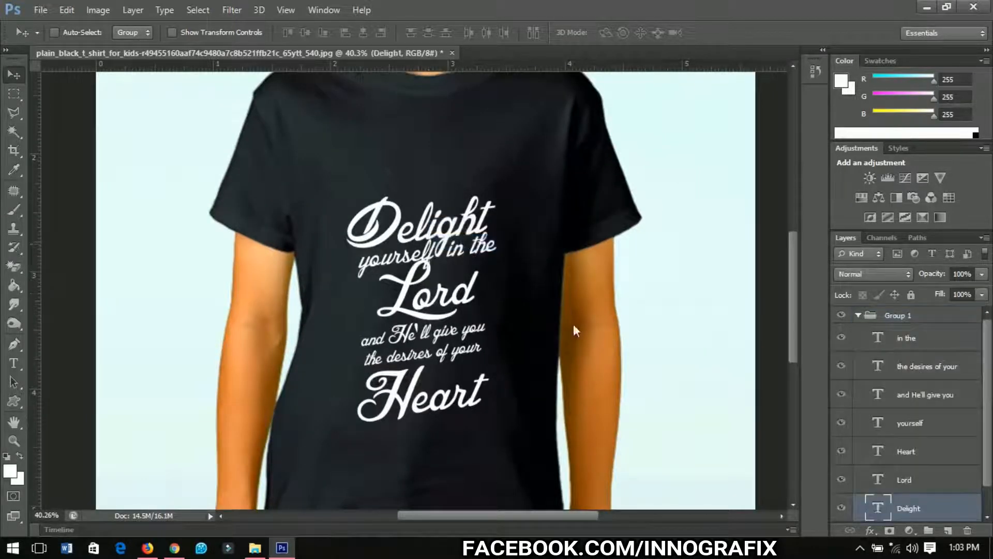
key(t)
double_click(415, 238)
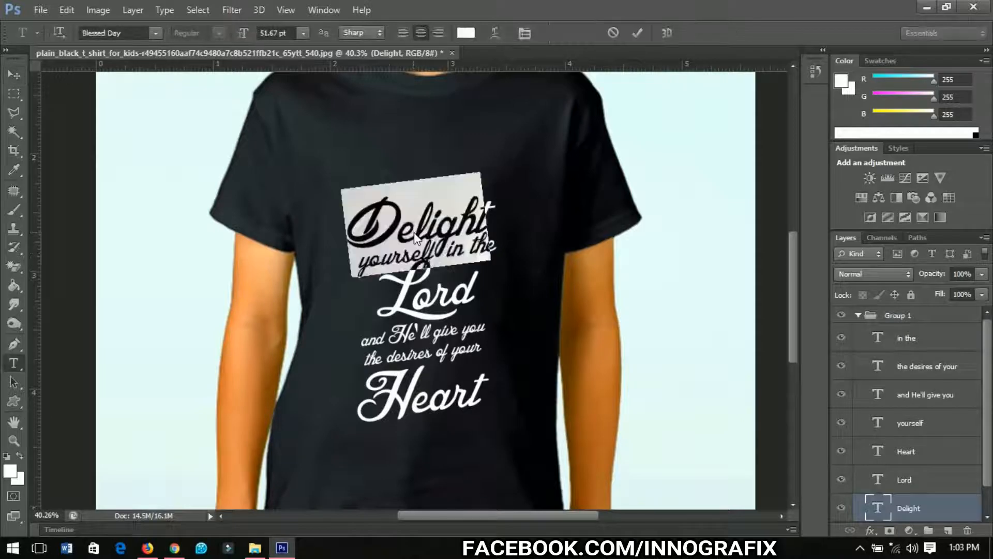
click(466, 33)
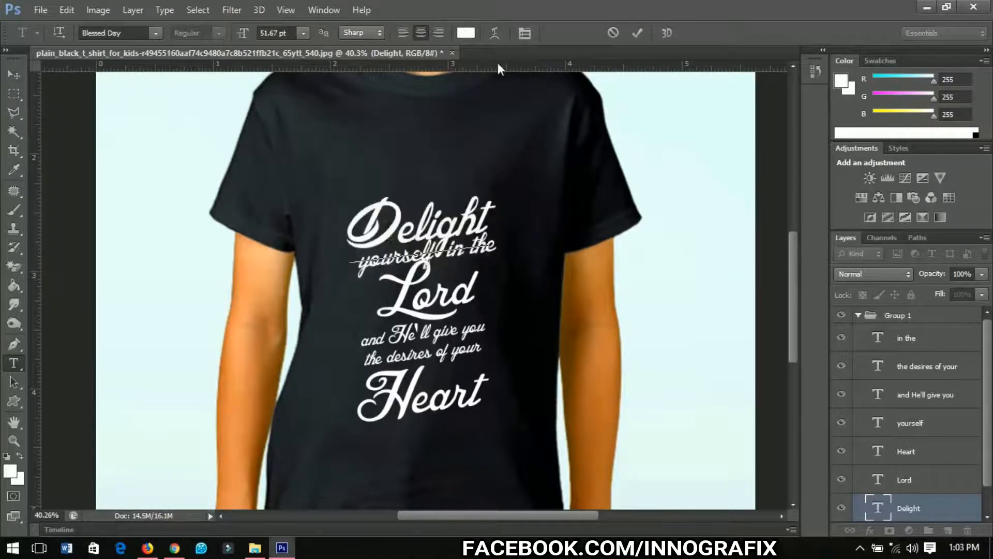
drag(733, 339, 733, 349)
drag(696, 253, 732, 167)
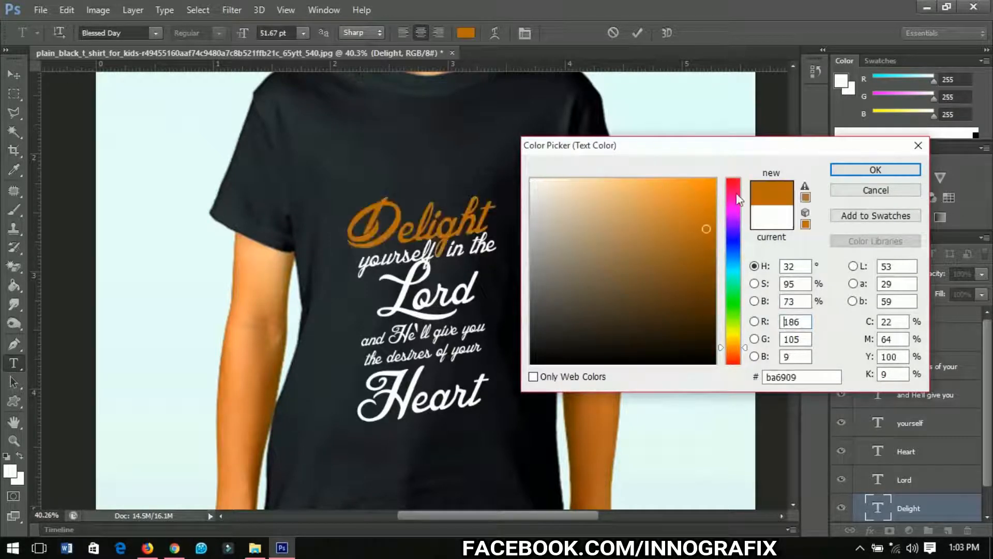
drag(742, 347, 744, 349)
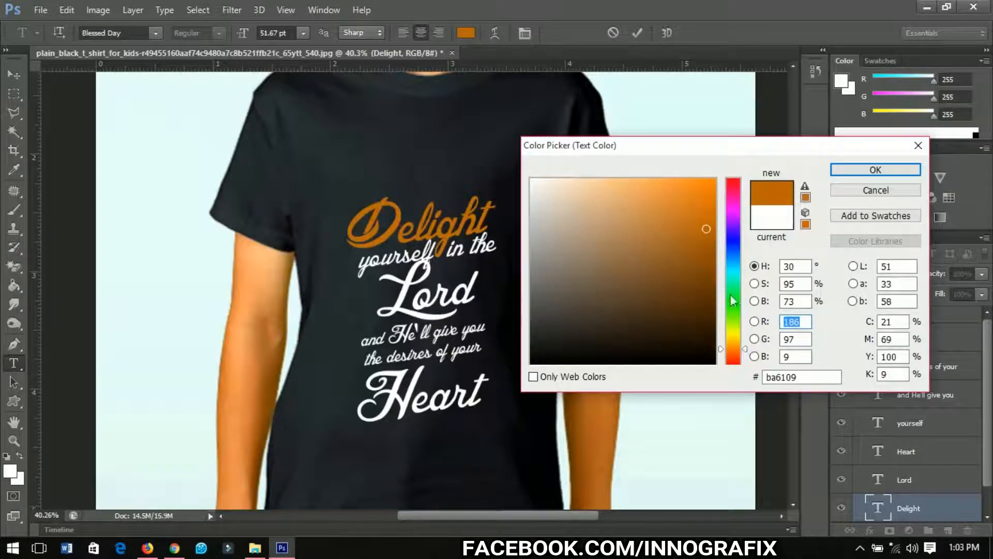
drag(710, 182, 716, 179)
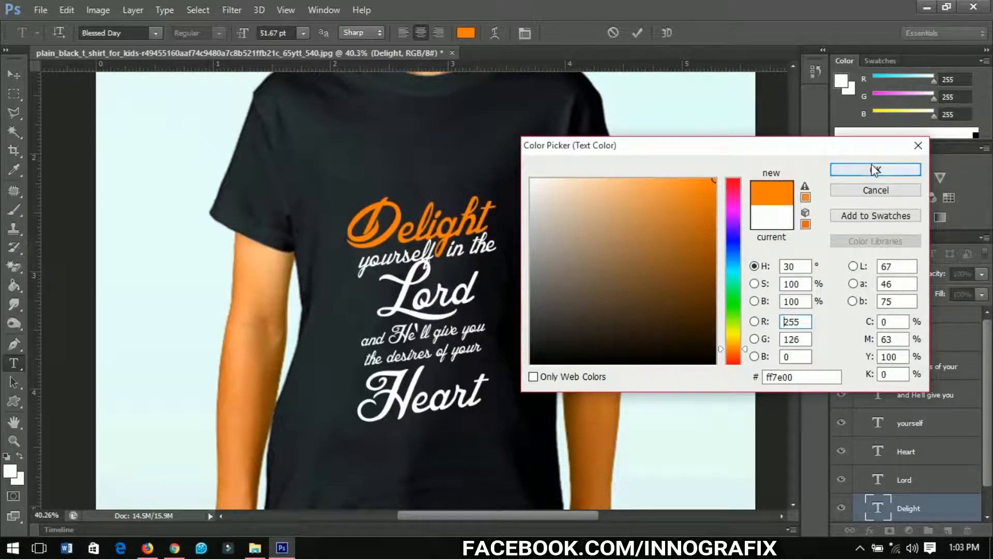
click(745, 349)
drag(746, 350, 745, 347)
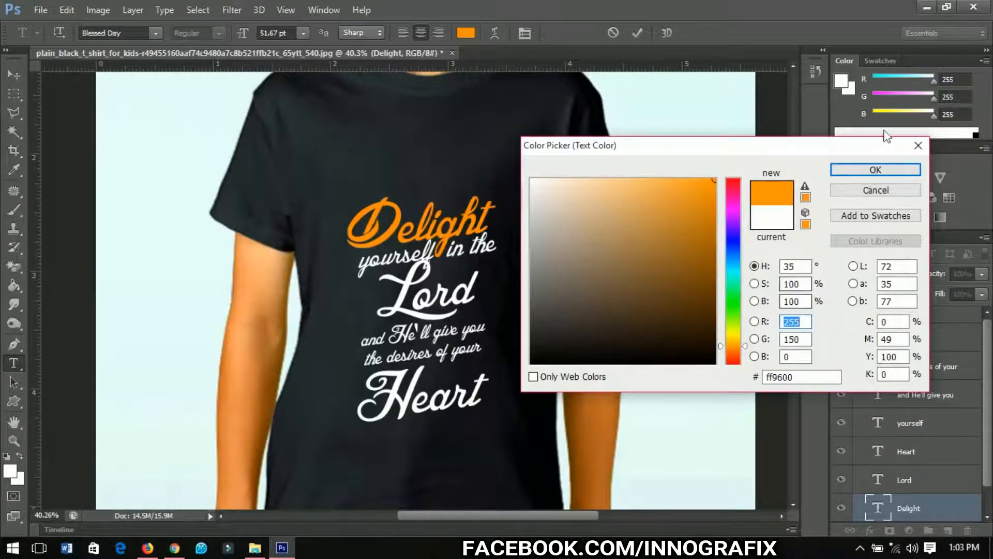
click(875, 171)
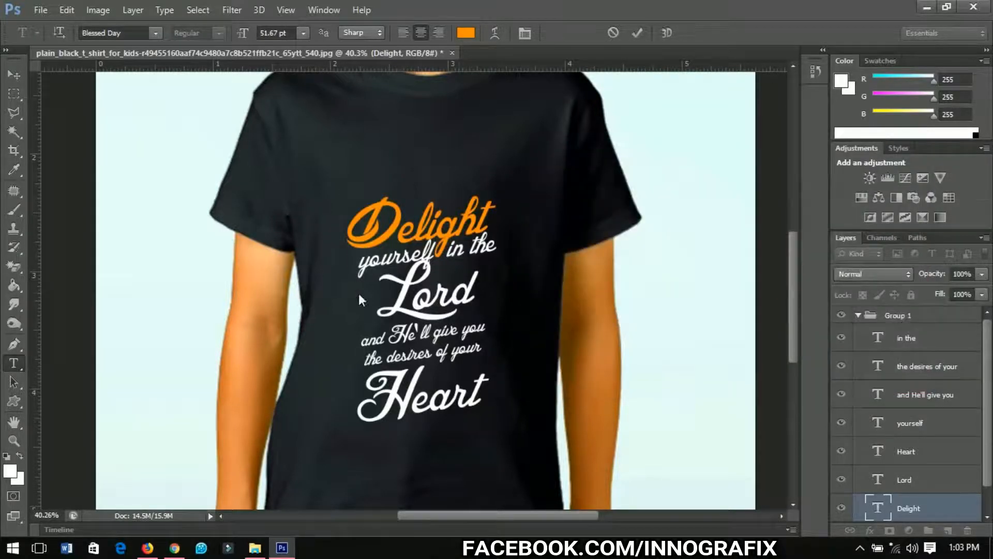
click(13, 75)
Step: Recolour the "Lord" text to a bright turquoise
key(t)
double_click(419, 297)
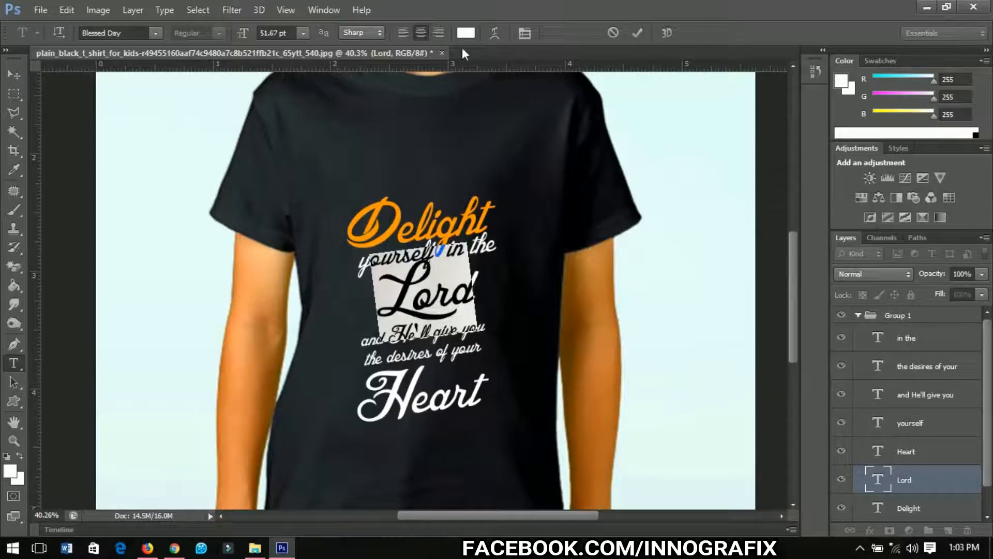
click(466, 33)
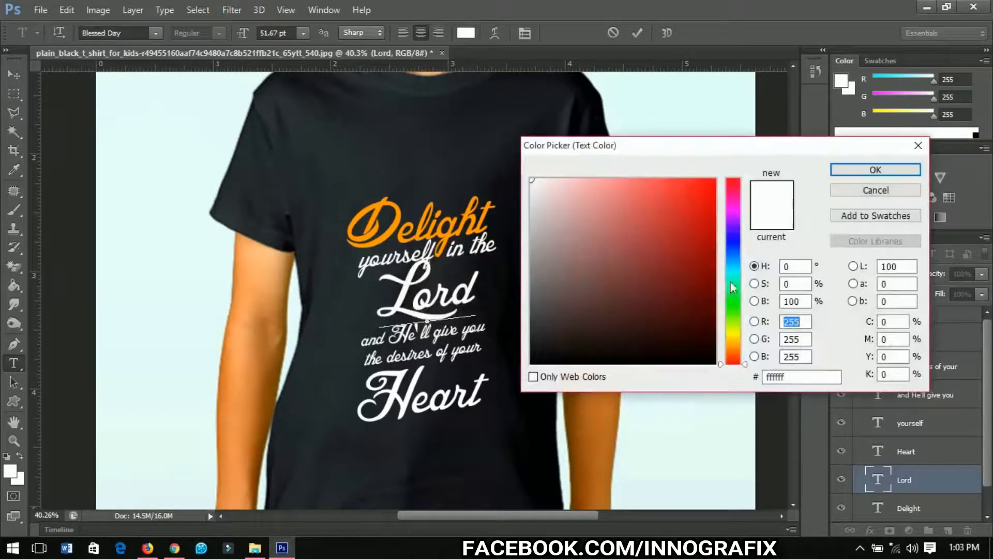
drag(731, 281, 734, 276)
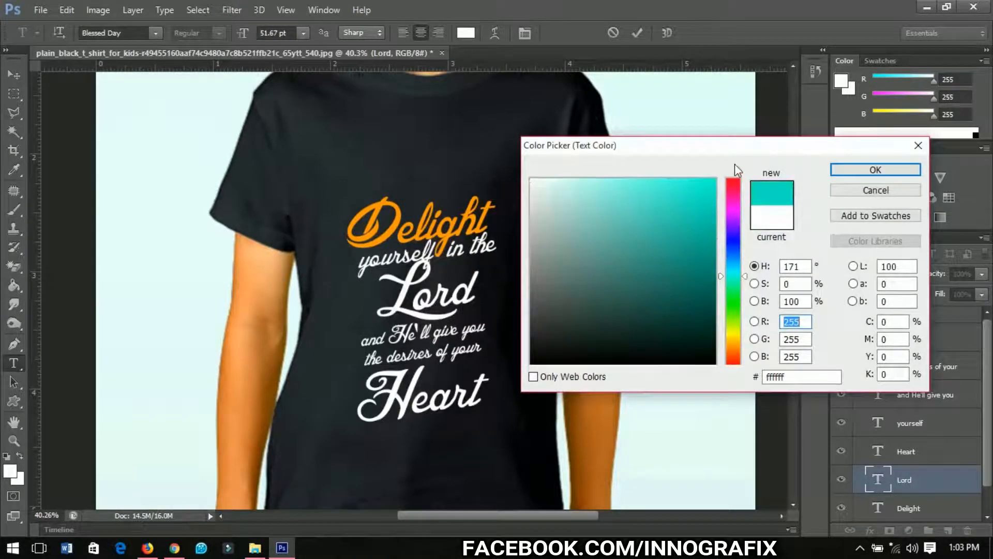
text(0)
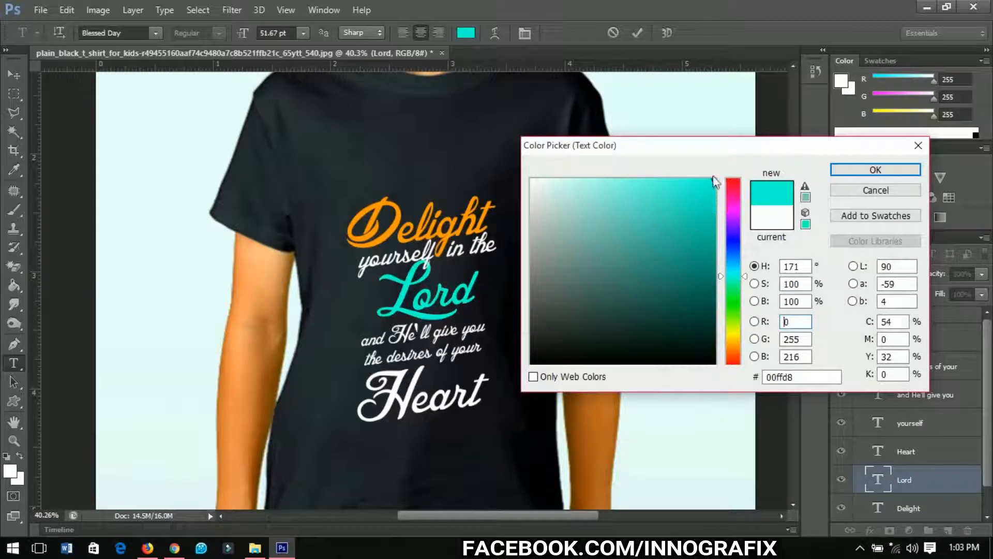
click(699, 181)
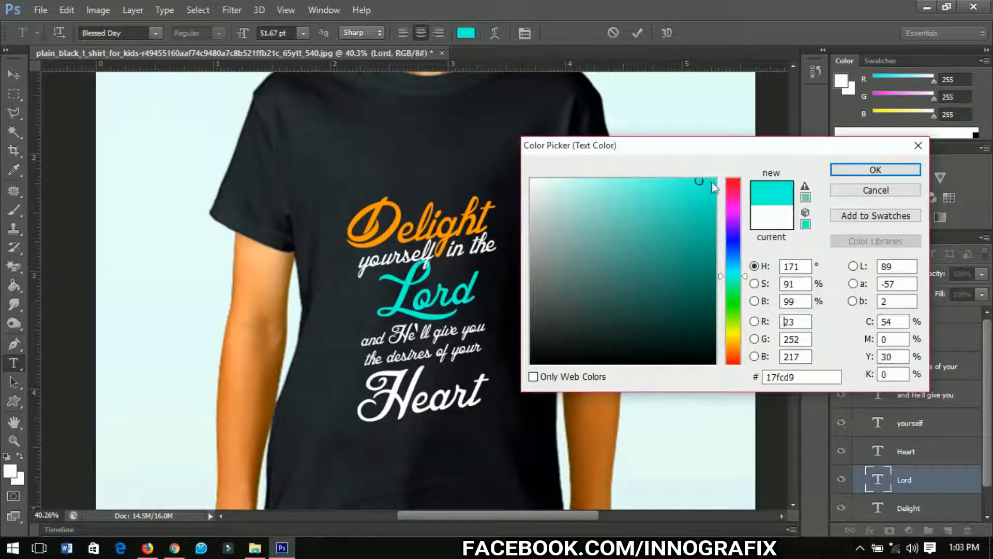
click(849, 170)
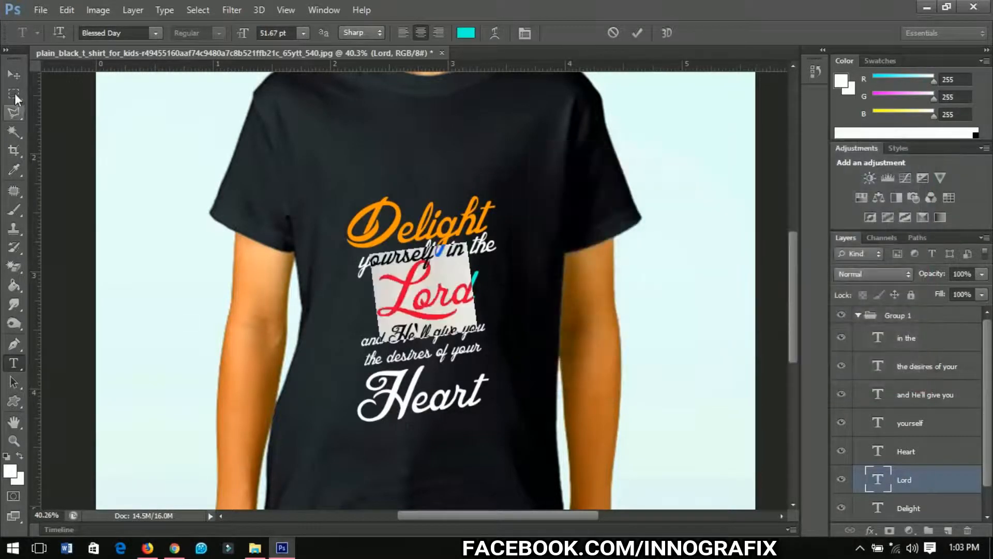
Step: Recolour the "Heart" text to bright green, #00ff36
click(14, 76)
double_click(437, 406)
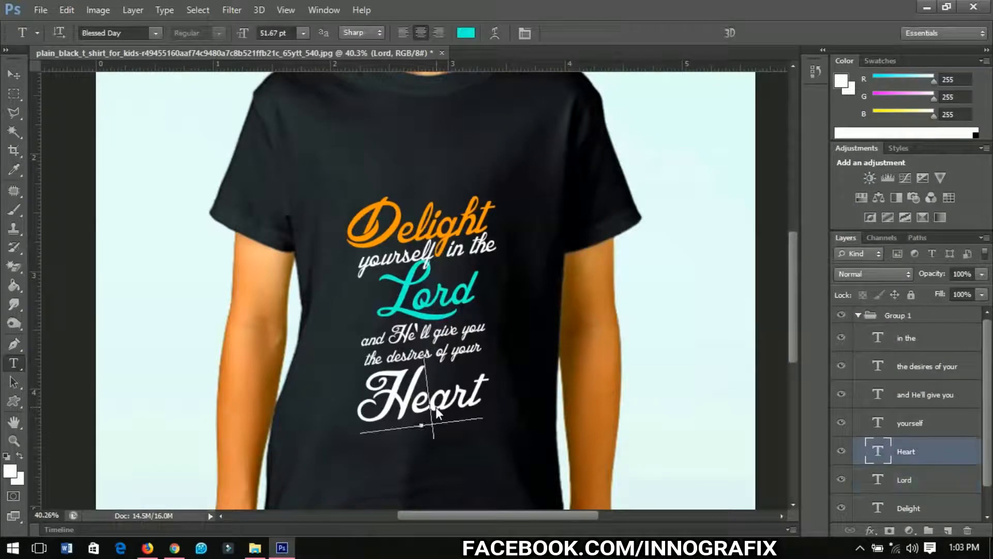
click(466, 33)
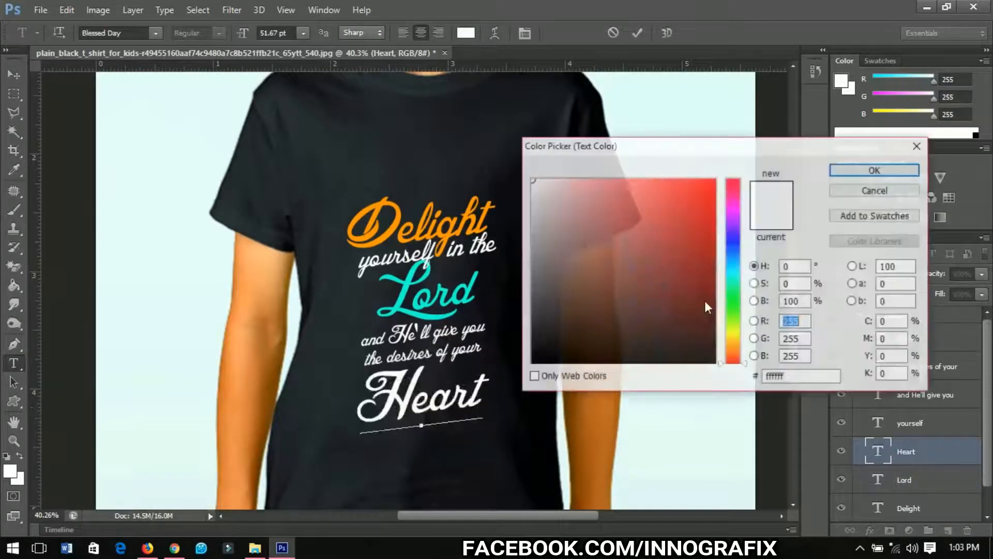
mouse_move(734, 302)
mouse_down()
mouse_move(733, 287)
mouse_move(736, 301)
mouse_up()
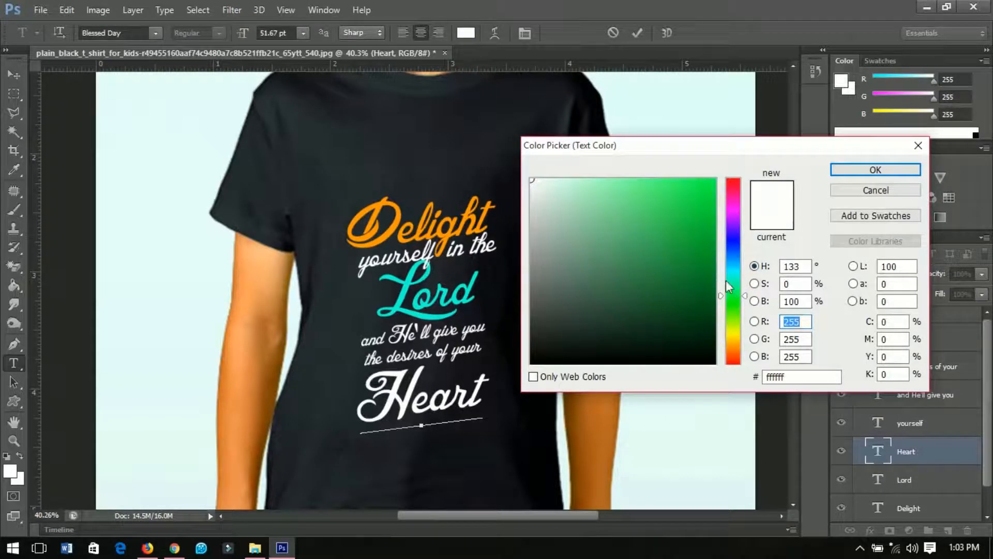
click(691, 205)
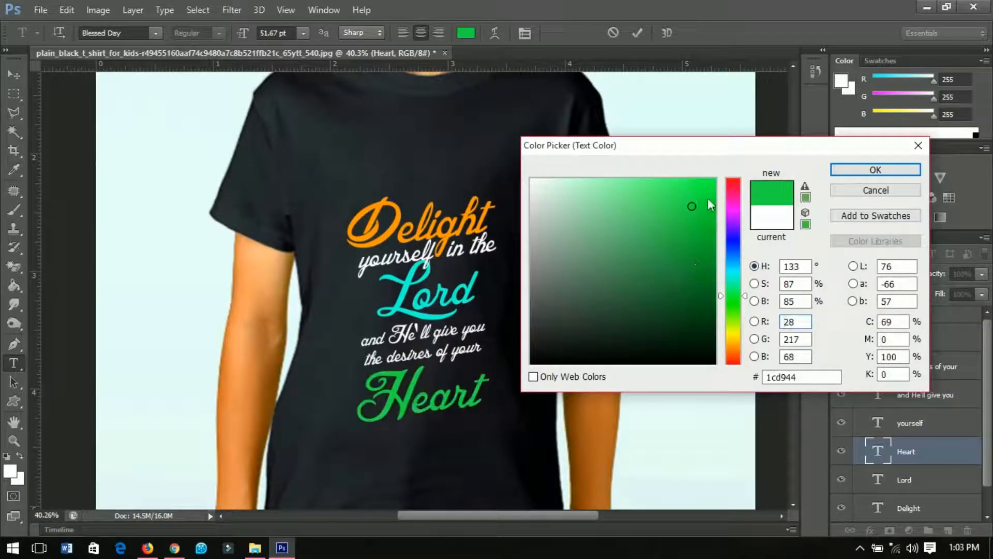
drag(708, 200, 720, 175)
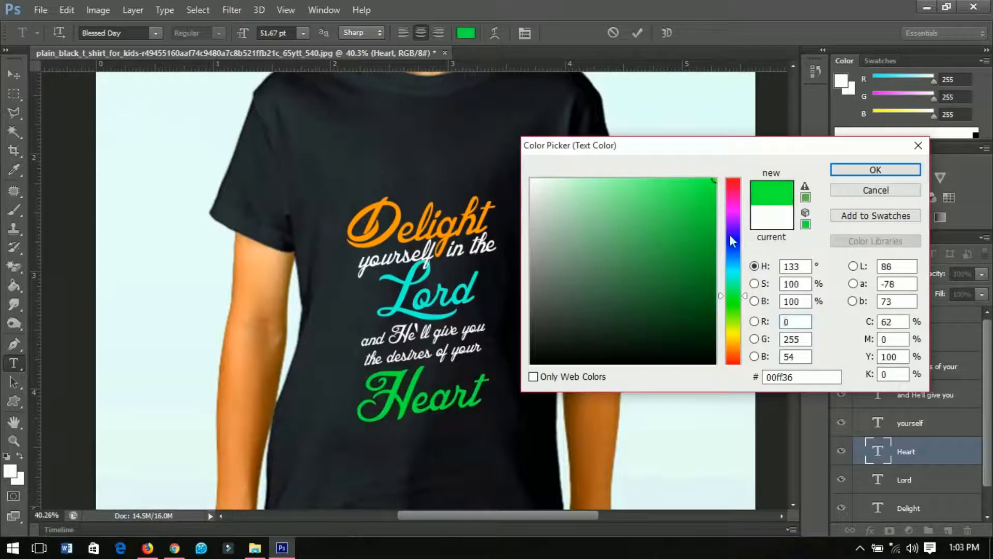
click(875, 169)
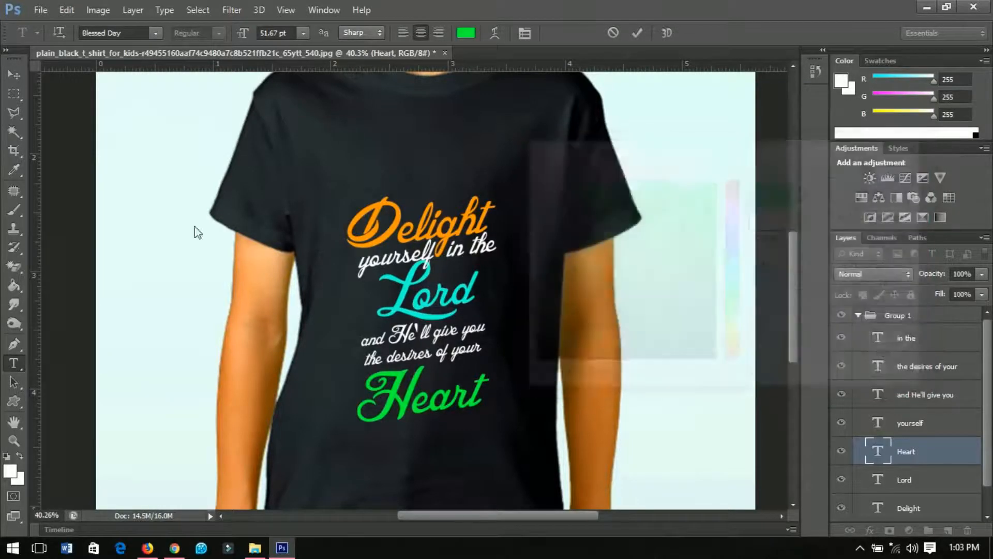
click(13, 75)
Step: Draw a white heart custom shape about 34 × 40 px beside the upper-left tip of the "L" in "Lord"
key(ctrl+minus)
key(ctrl+minus)
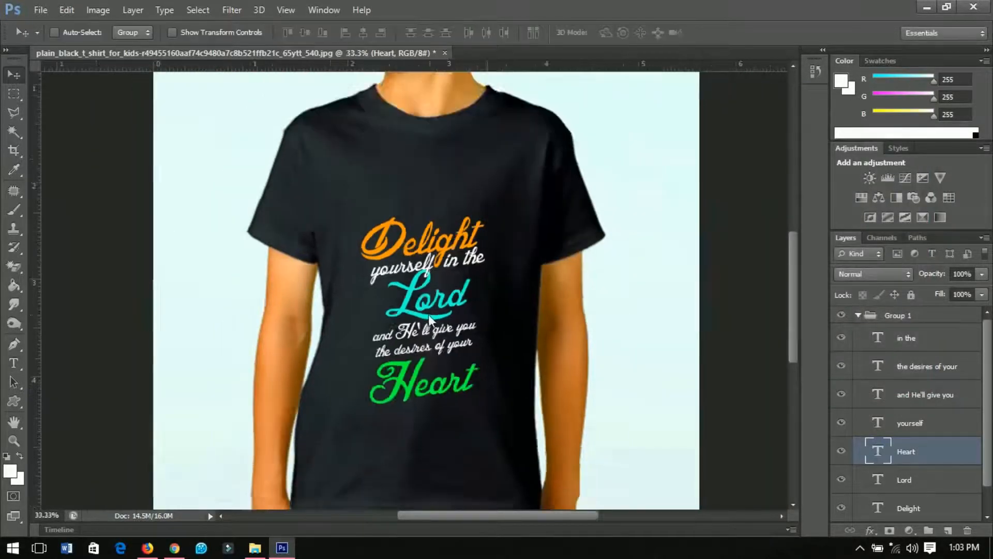
scroll(396, 344, up, 1)
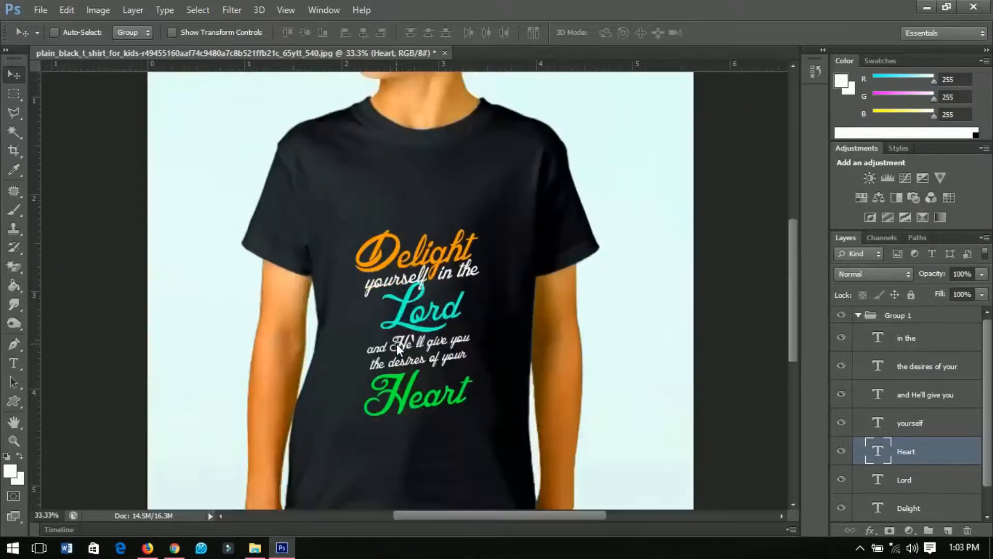
scroll(396, 344, up, 1)
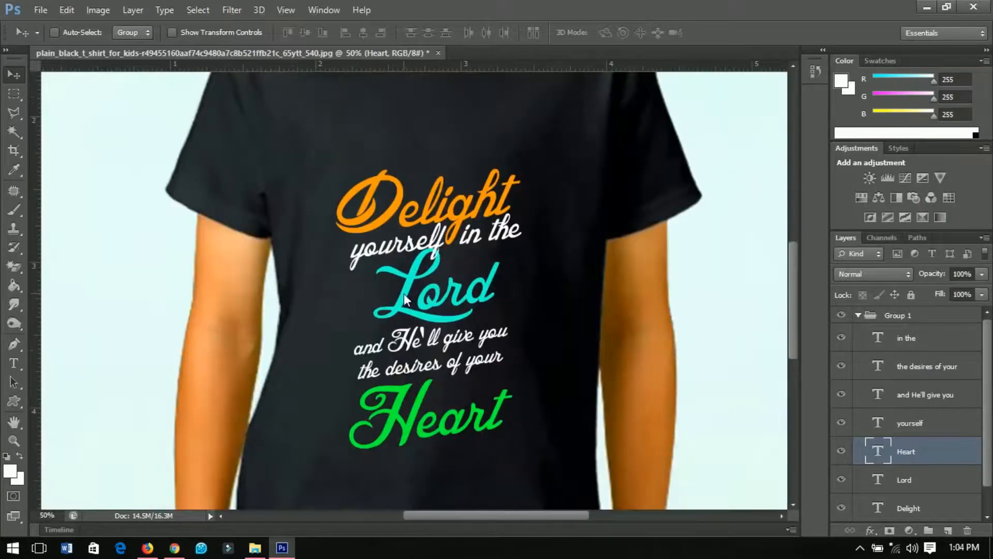
scroll(384, 267, up, 1)
scroll(384, 267, up, 1)
click(13, 401)
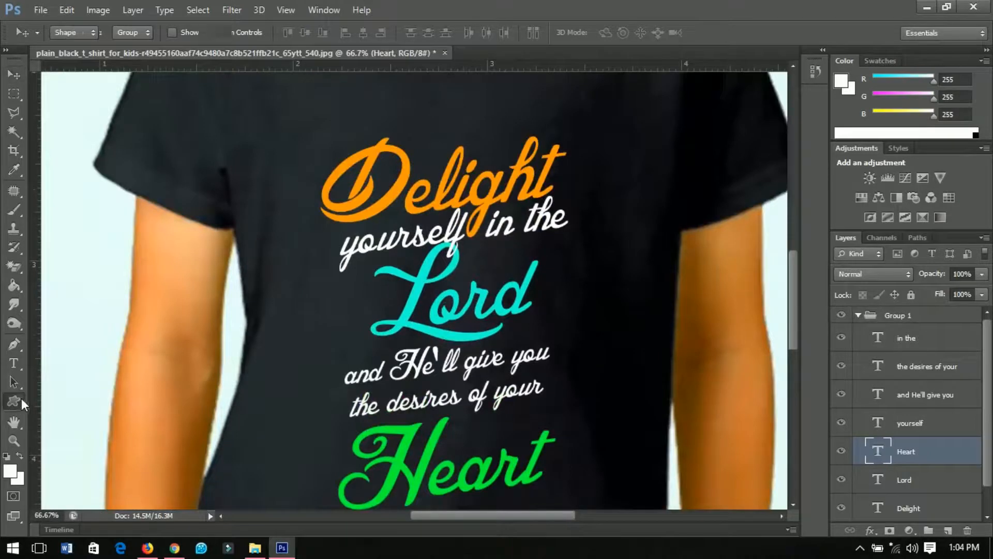
click(79, 468)
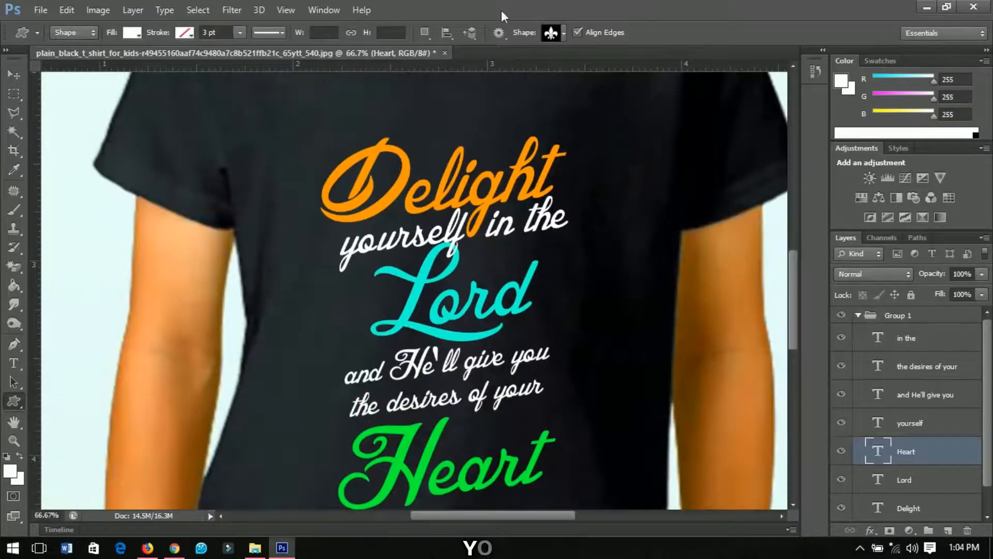
click(552, 33)
click(577, 110)
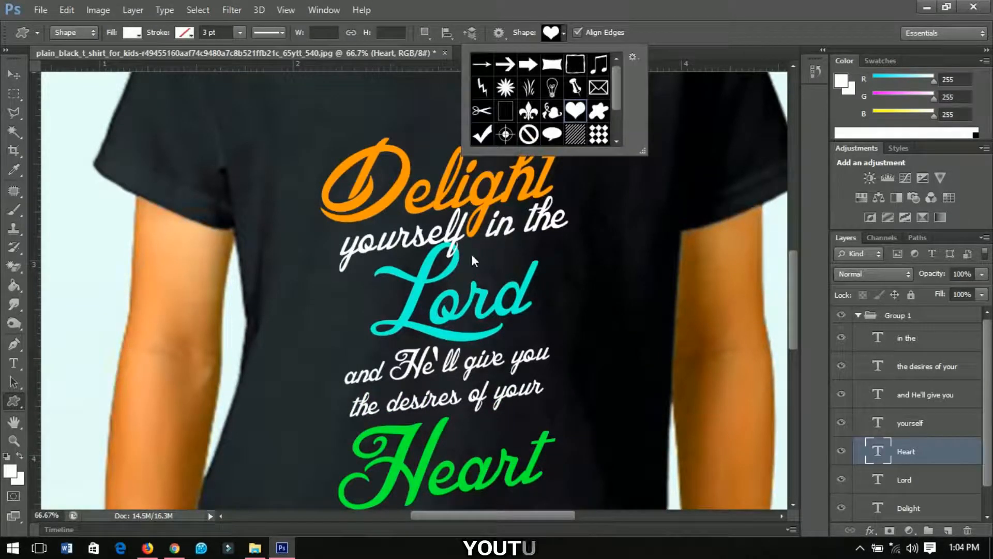
click(365, 272)
drag(365, 272, 378, 288)
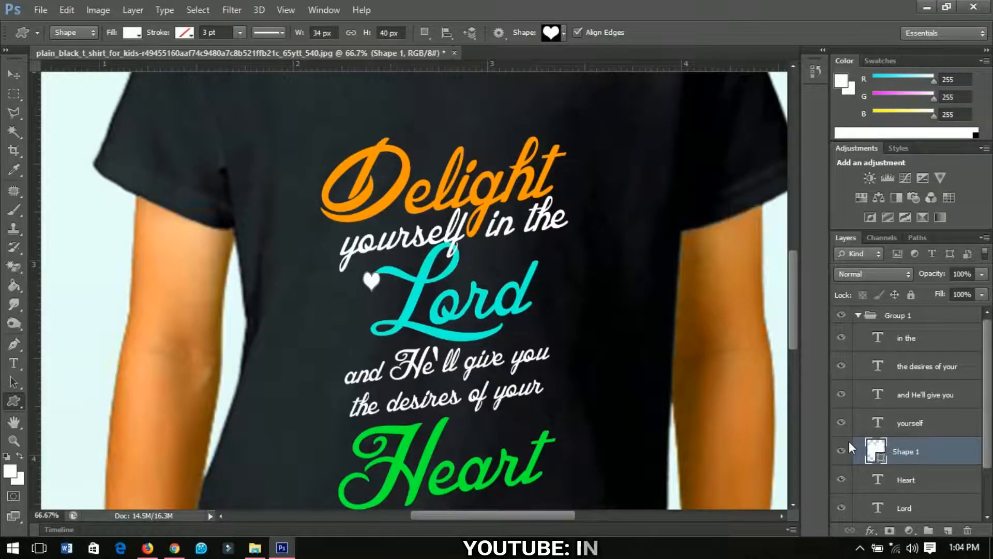
Step: Recolour the heart shape with the turquoise sampled from the "Lord" text and flip it vertically
double_click(882, 458)
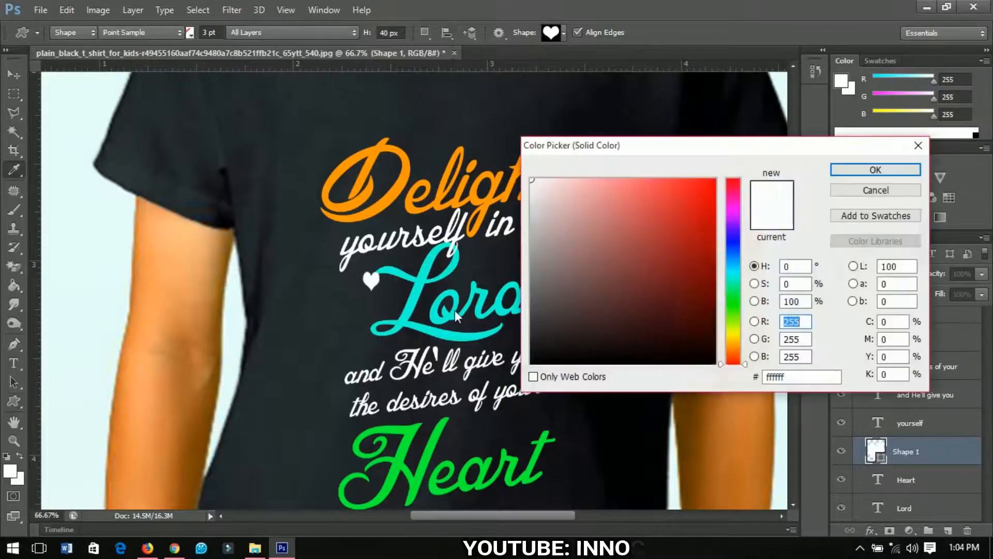
click(420, 282)
click(839, 173)
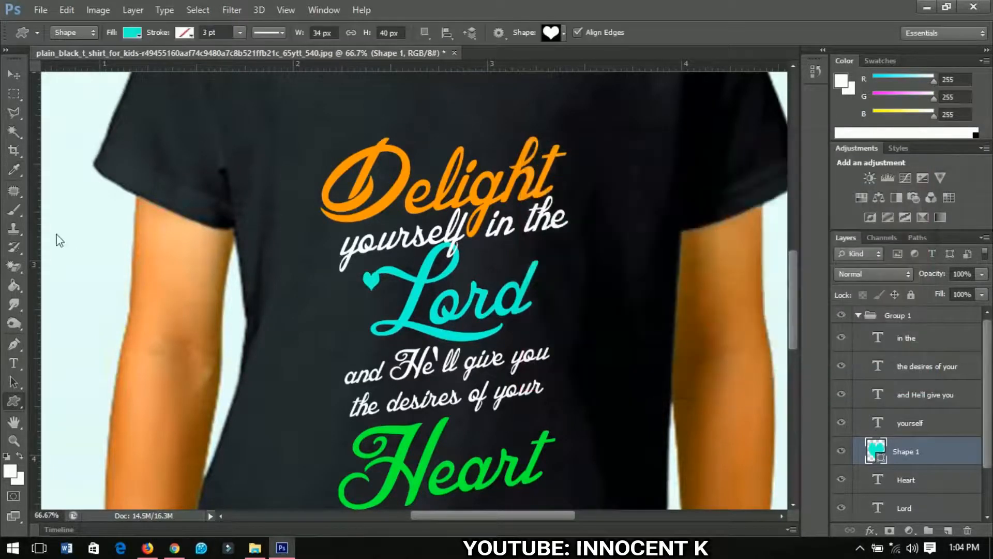
key(v)
key(ctrl+t)
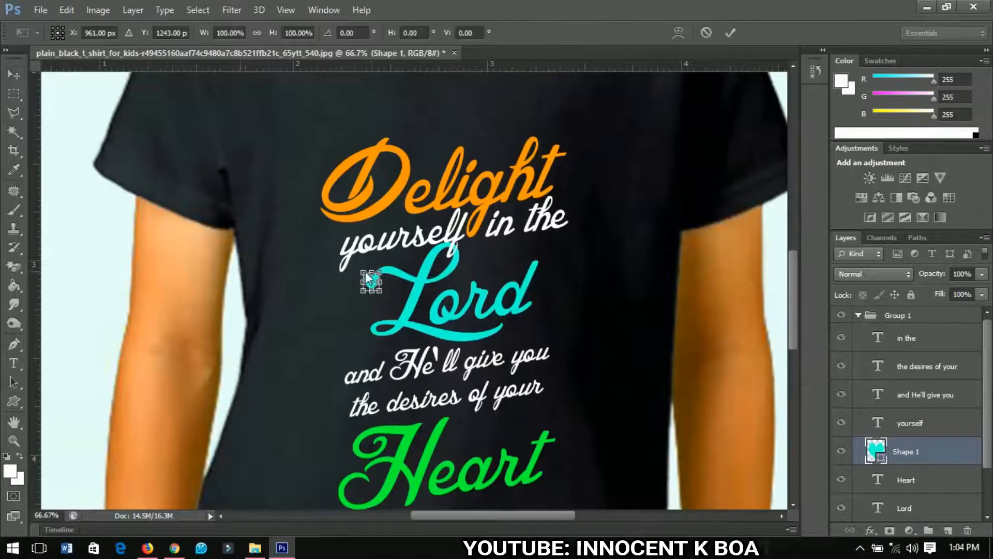
right_click(370, 282)
click(414, 517)
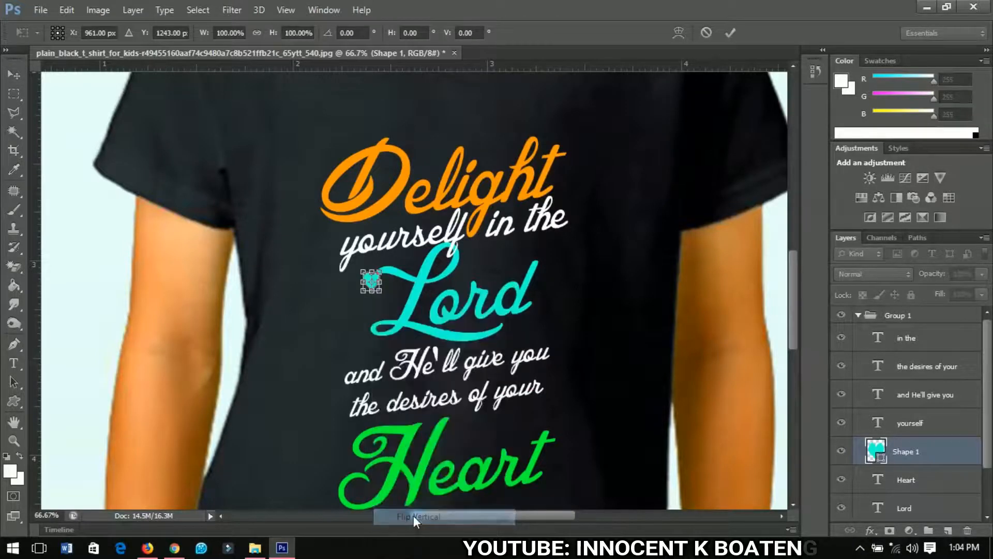
key(Return)
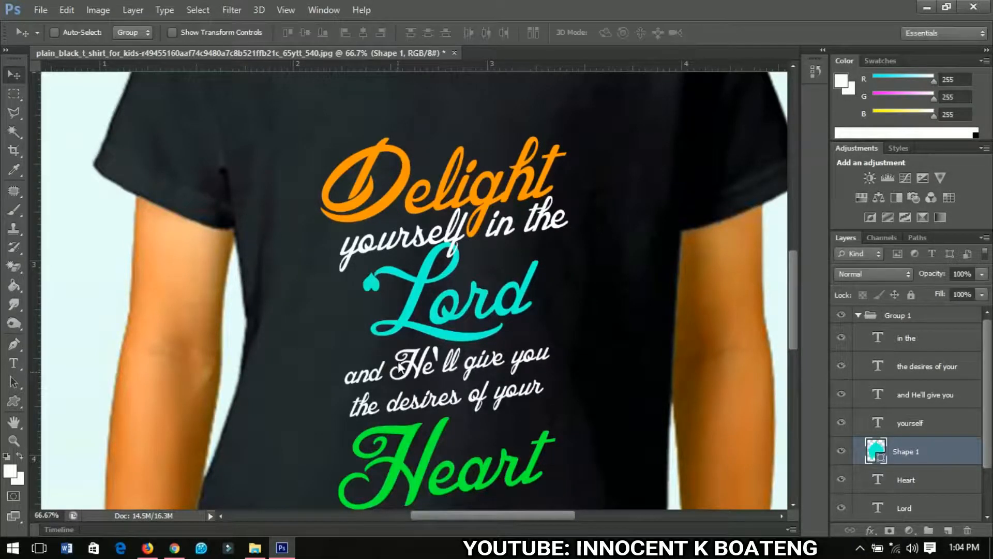
Step: Rotate the heart about 27° clockwise and nudge it up and right against the tip of the "L"
key(ctrl+t)
drag(428, 288, 424, 322)
key(Return)
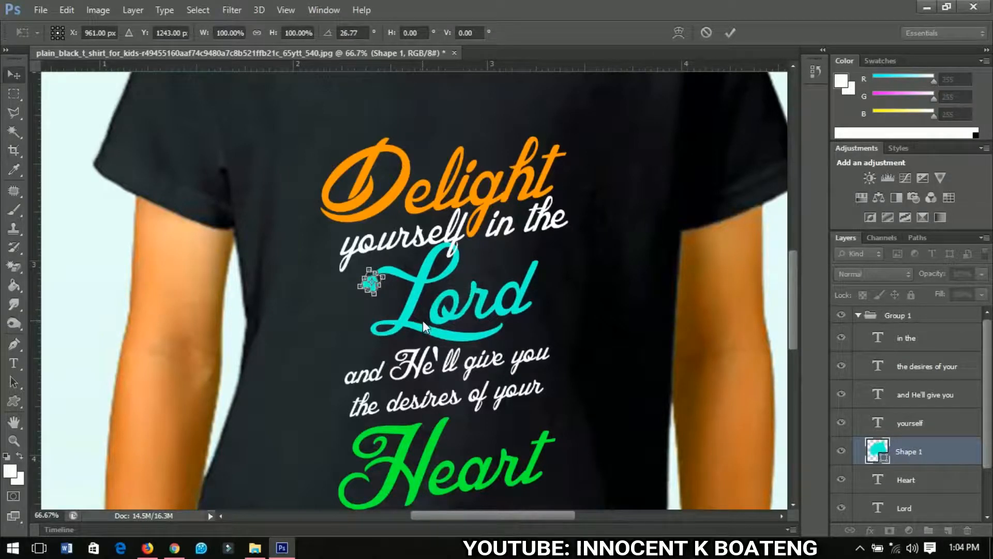
key(Up)
key(Right)
key(Right)
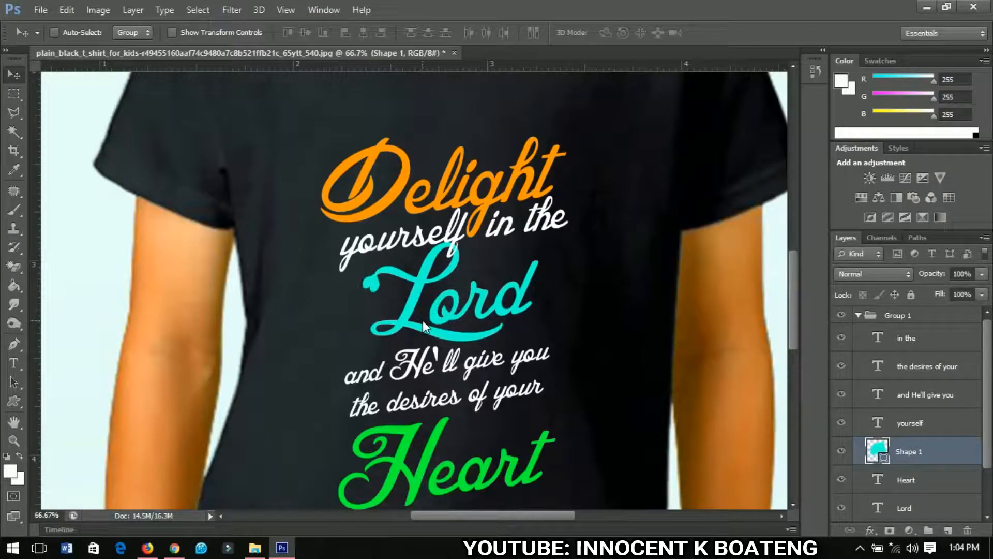
key(Up)
Step: Draw a turquoise fleur-de-lis custom shape about 35 × 49 px at the top of the "d" in "Lord"
click(14, 401)
click(564, 33)
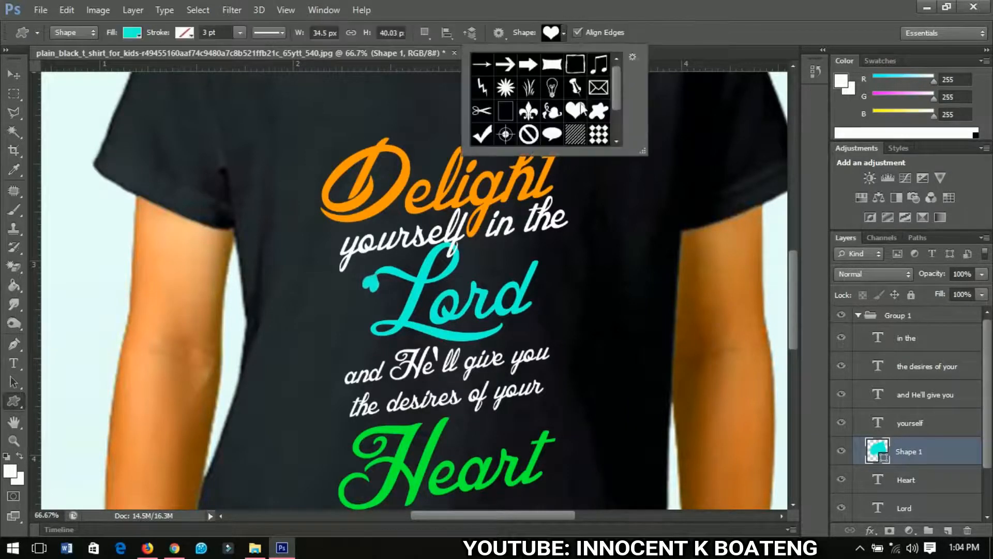
click(528, 111)
click(537, 262)
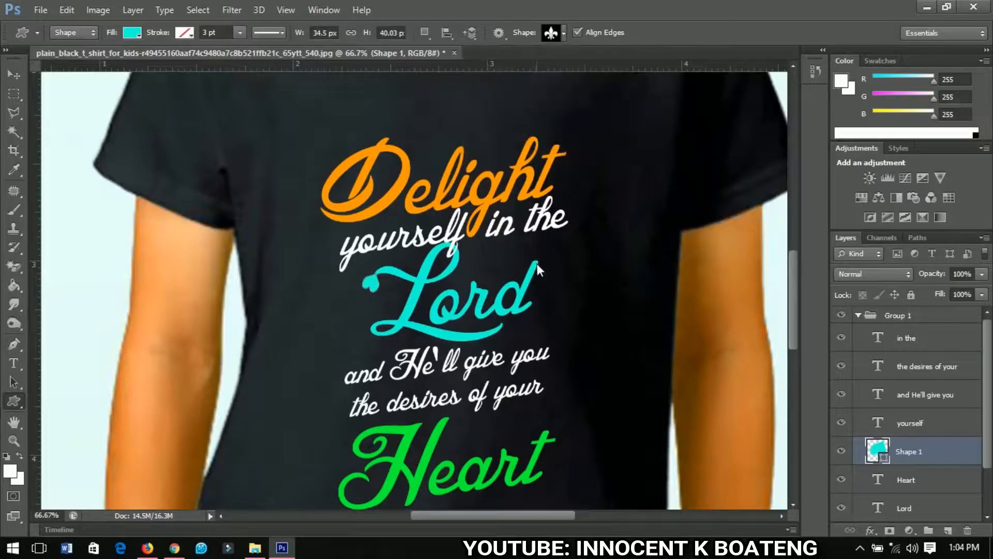
drag(528, 253, 543, 274)
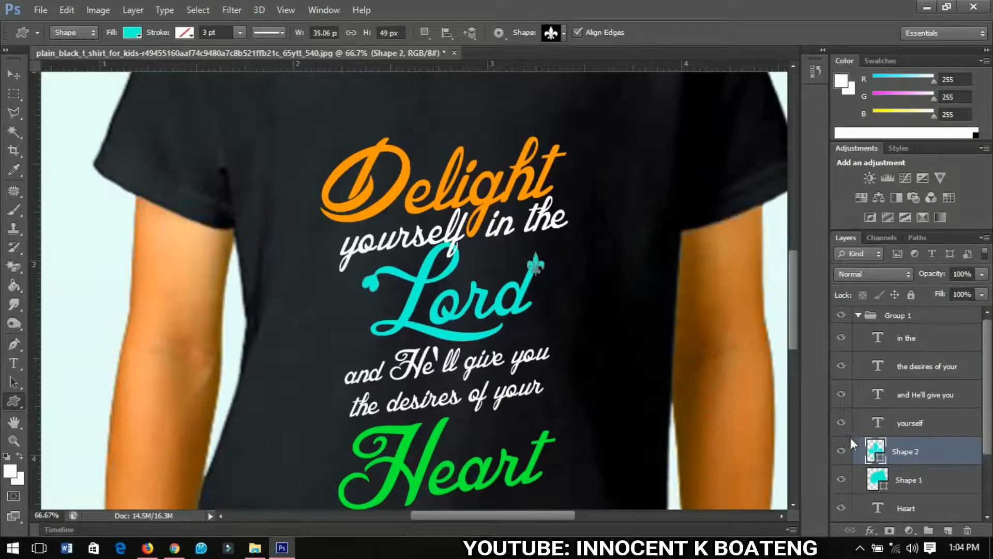
Step: Nudge the fleur-de-lis up and slightly sideways until it sits on the end of the "d" stem
click(14, 74)
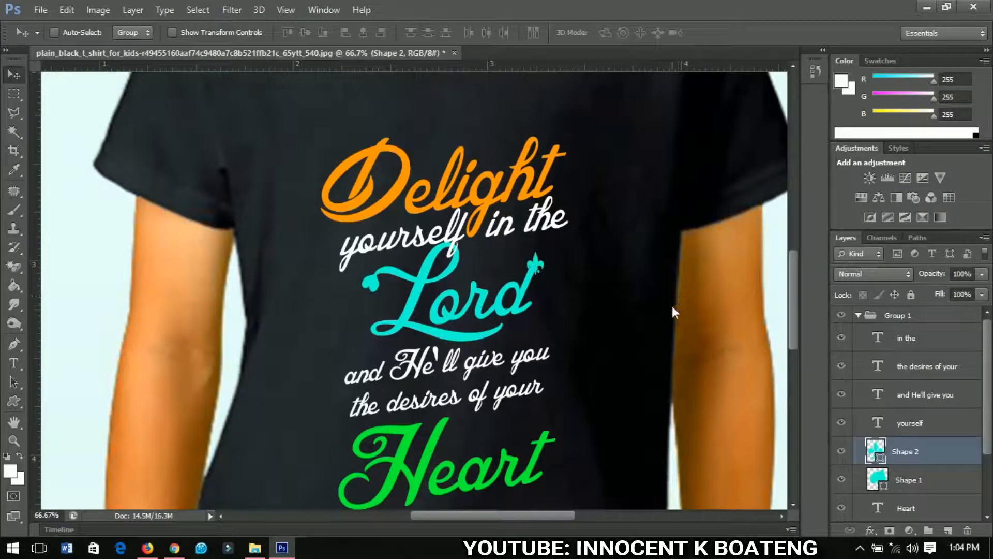
key(Up)
key(Up)
key(Up)
key(Up)
key(Up)
key(Up)
key(Up)
key(Right)
key(Right)
key(Right)
key(Right)
key(Left)
key(Left)
key(Left)
key(Left)
key(Up)
key(Up)
key(Up)
key(Up)
key(Up)
key(Up)
key(Up)
key(Up)
Step: Rotate the fleur-de-lis clockwise to follow the slant of the "d" stem
key(ctrl+t)
scroll(566, 254, up, 2)
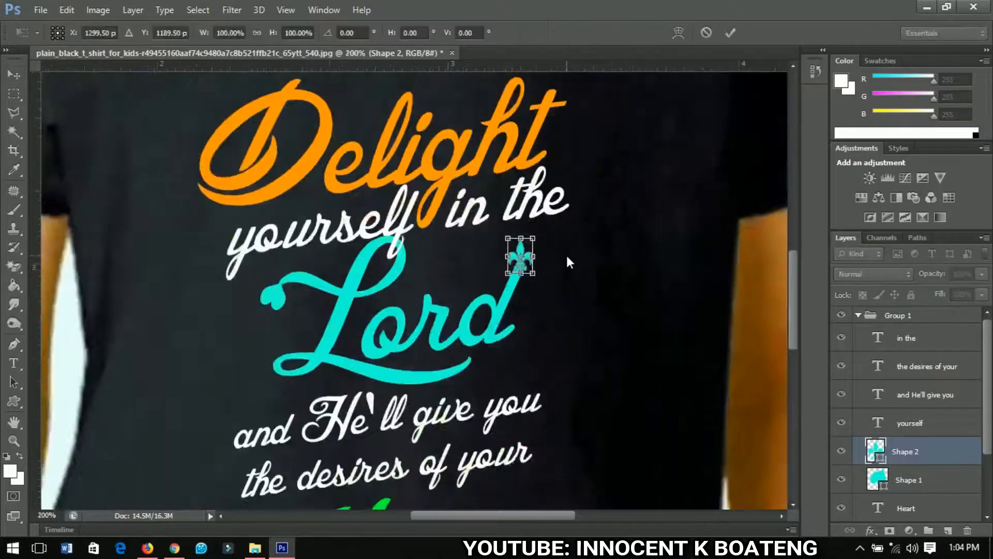
drag(561, 265, 564, 284)
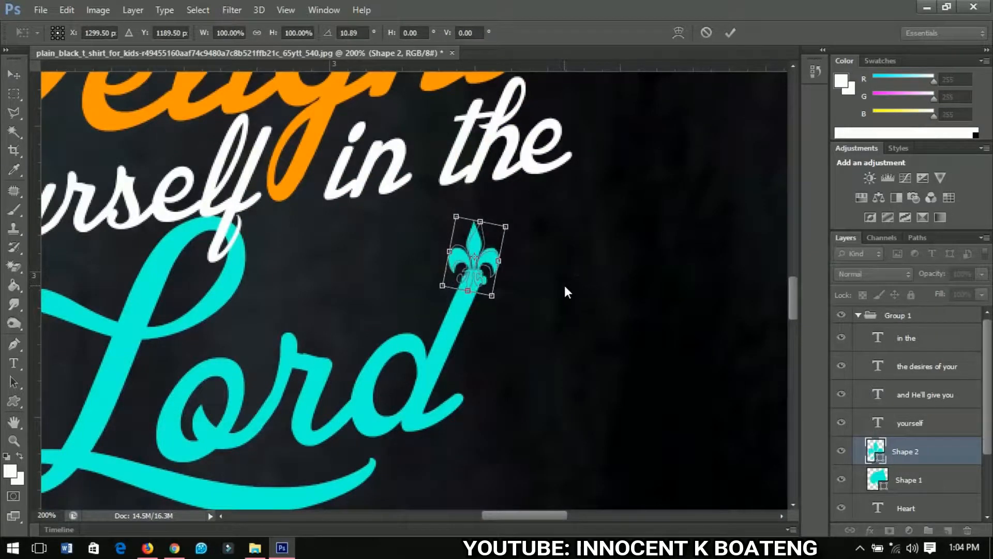
key(Escape)
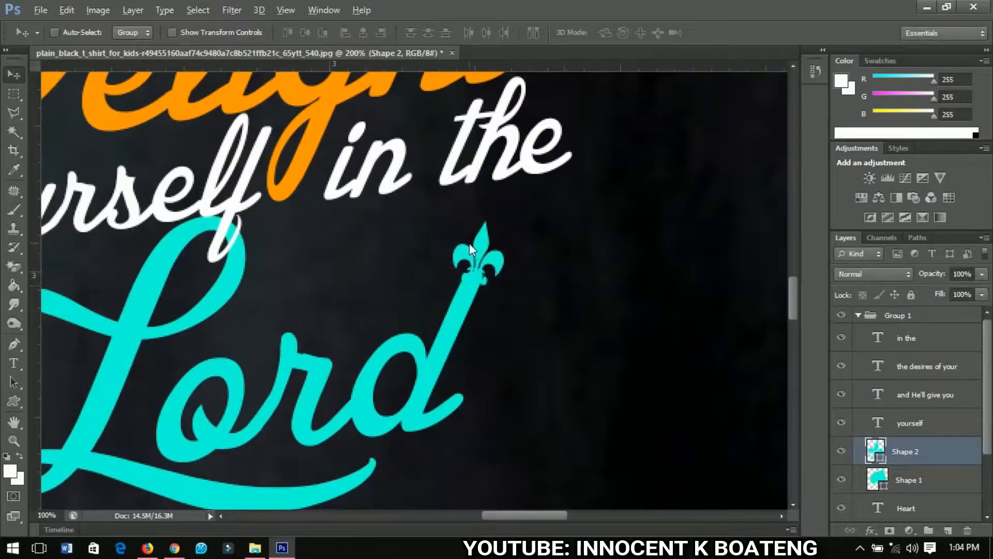
Step: Set the colour for new text to a muted grey-green, RGB 136, 180, 145
scroll(470, 243, down, 4)
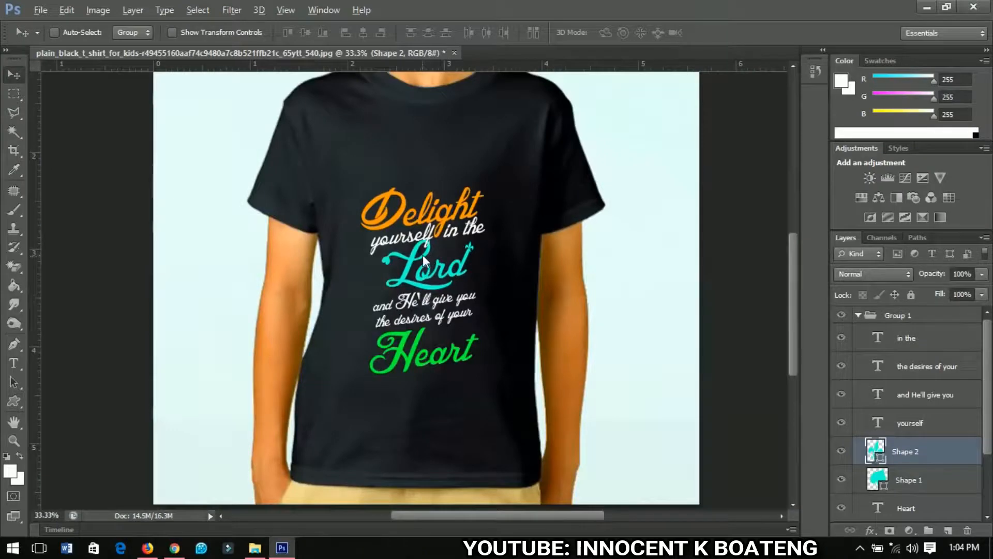
scroll(424, 254, down, 1)
scroll(399, 327, up, 1)
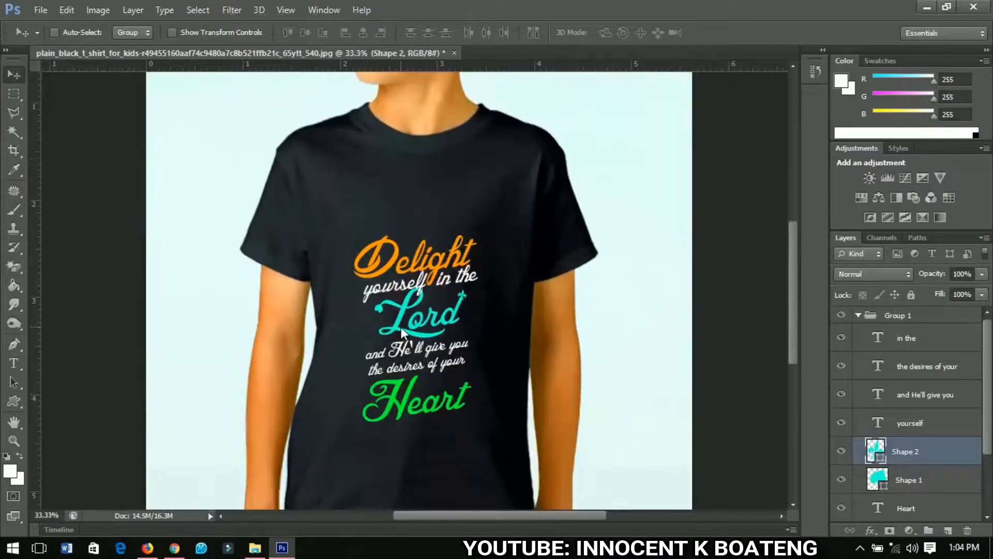
scroll(402, 327, down, 3)
scroll(384, 238, up, 1)
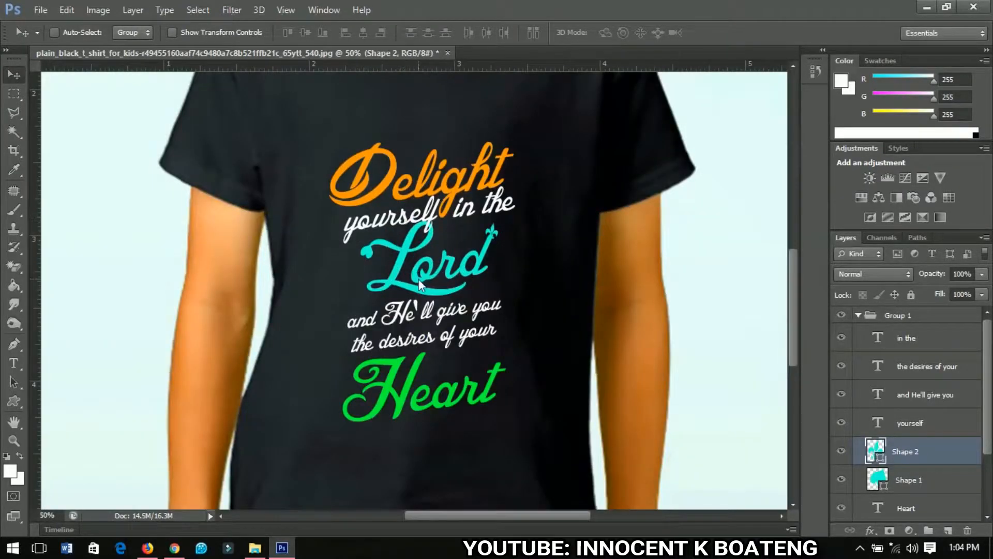
scroll(420, 279, down, 3)
scroll(424, 284, down, 2)
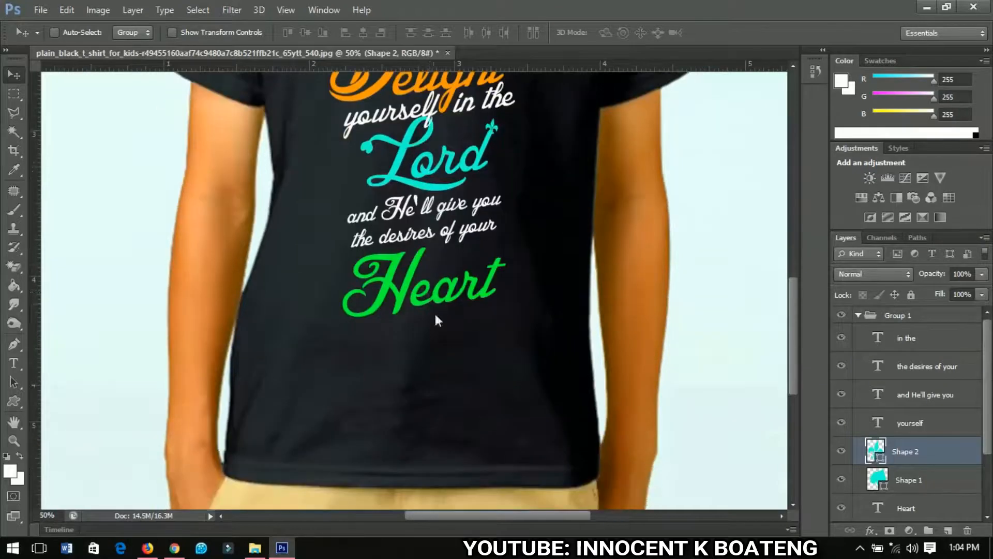
key(t)
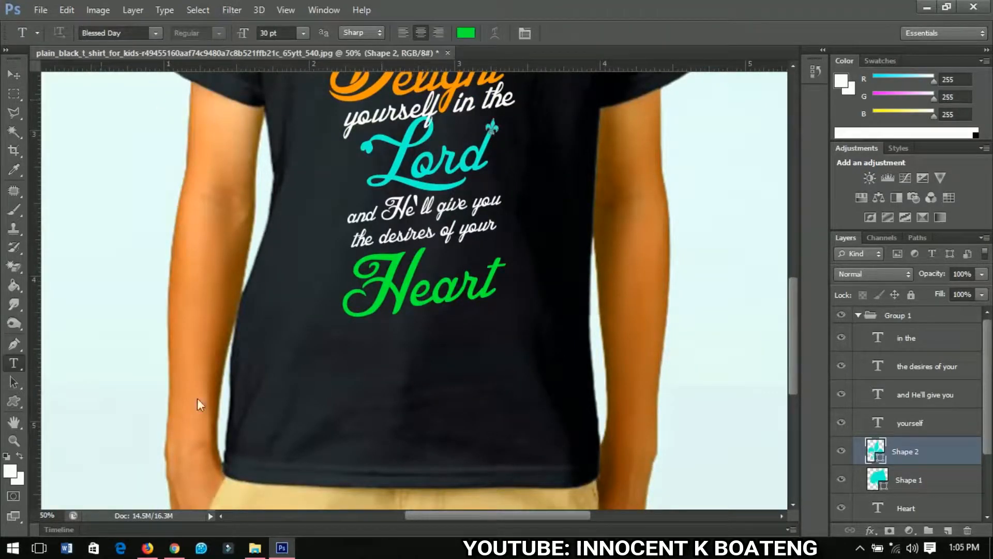
click(466, 33)
click(574, 231)
click(876, 169)
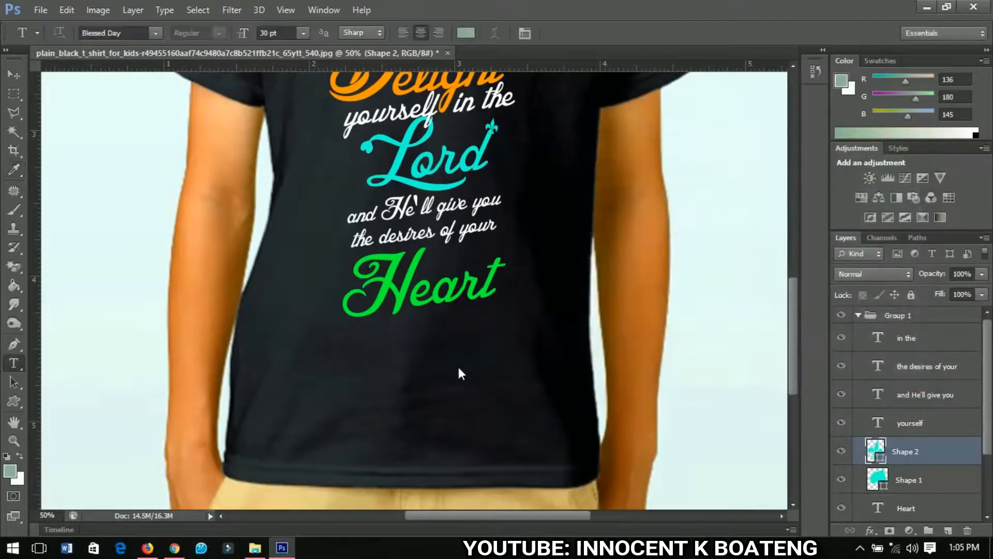
Step: Add the verse reference "~Psalm 37:4" below "Heart" in the Daniela font at 30 pt
click(424, 367)
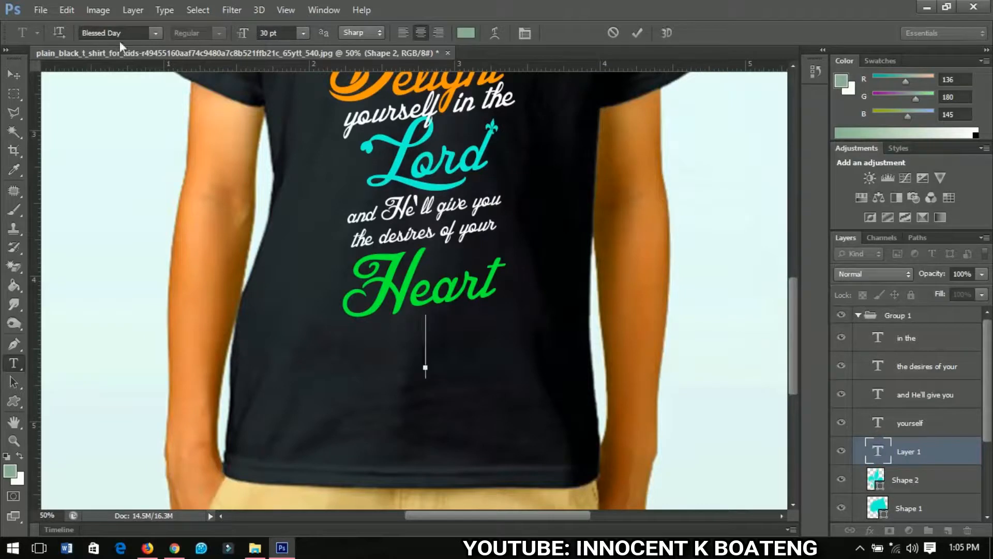
text(Daniela)
key(Return)
text(~Psalm 37:4)
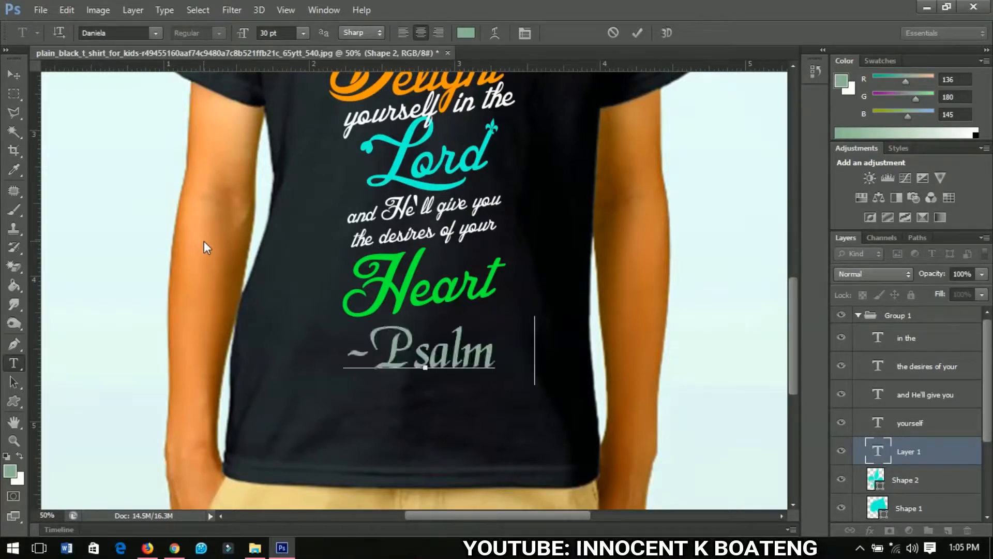
Step: Recolour the whole "~Psalm 37:4" text white and commit the text
key(ctrl+a)
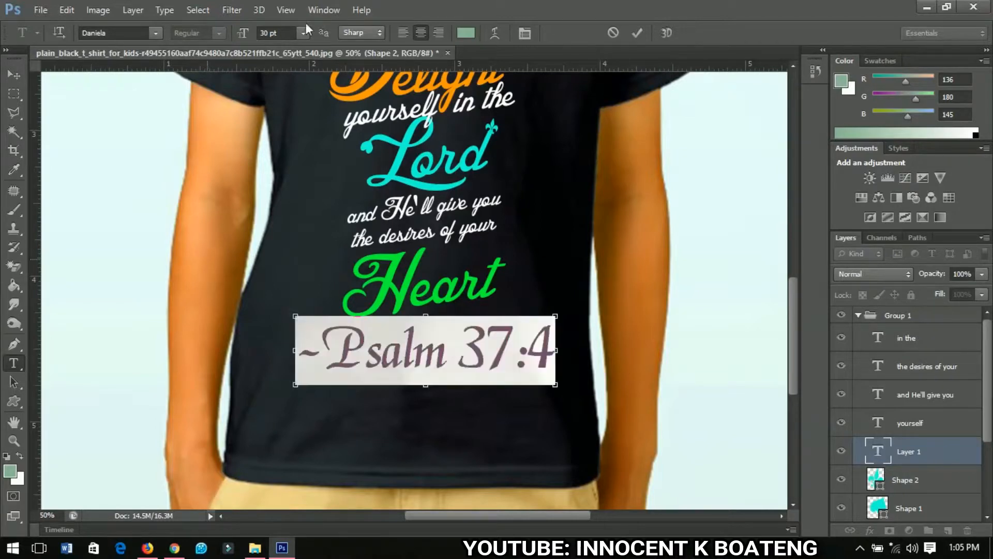
click(466, 33)
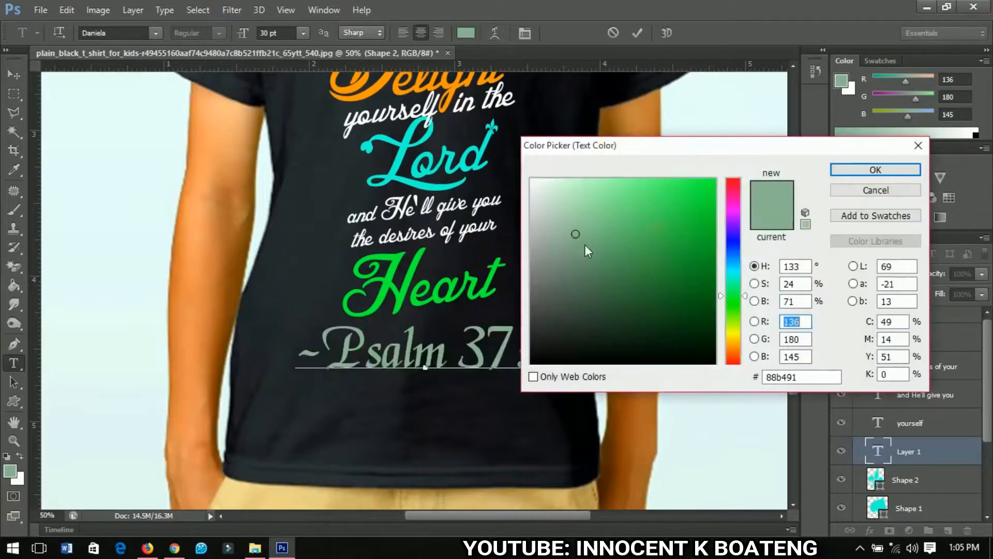
drag(585, 244, 531, 179)
click(875, 170)
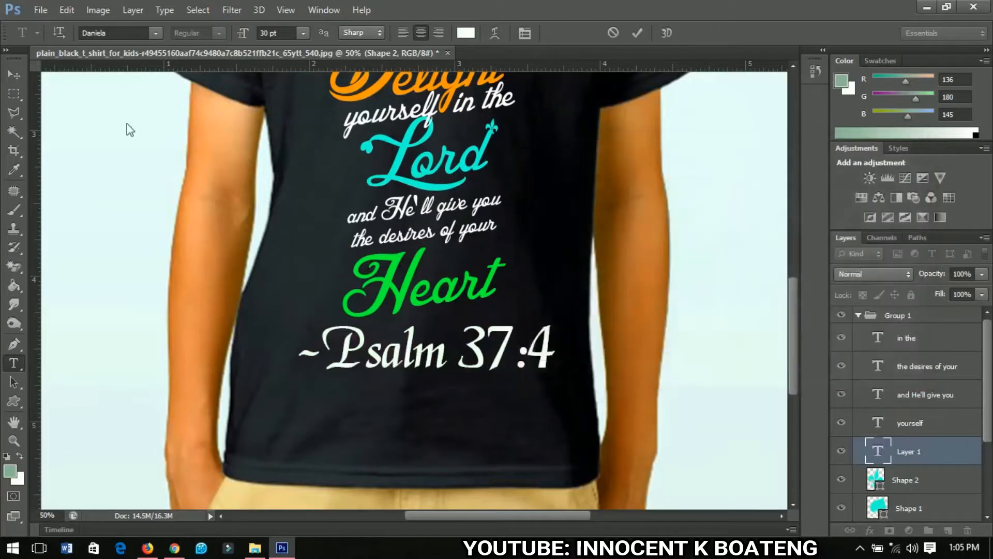
click(14, 74)
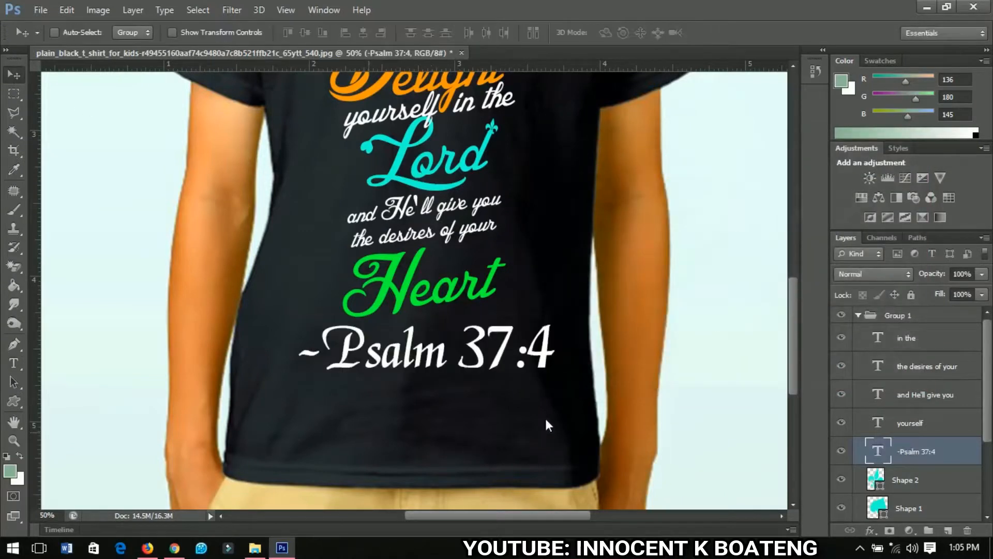
Step: Scale the verse reference down to about half its size and place it centred just above the shirt's bottom hem
key(ctrl+t)
drag(546, 384, 440, 445)
key(Return)
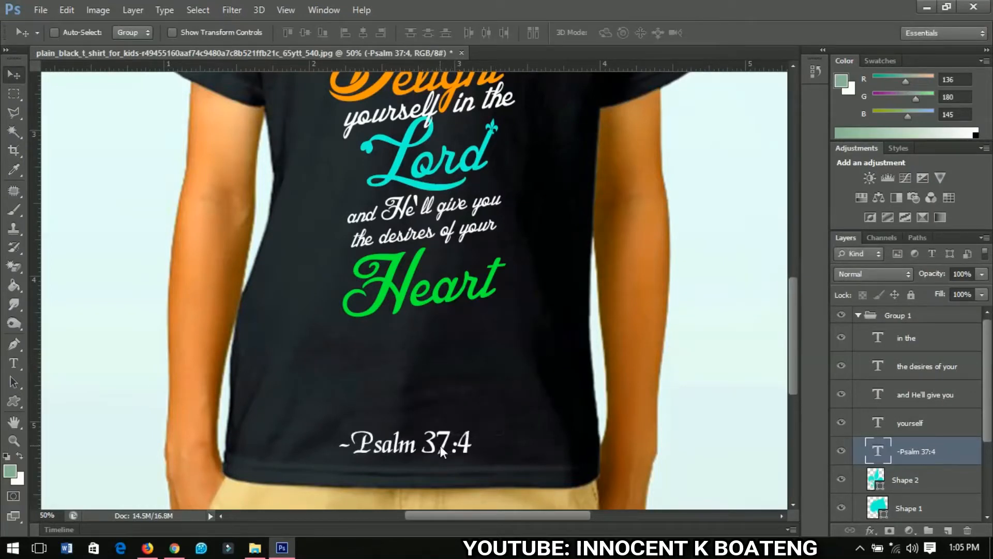
key(ctrl+0)
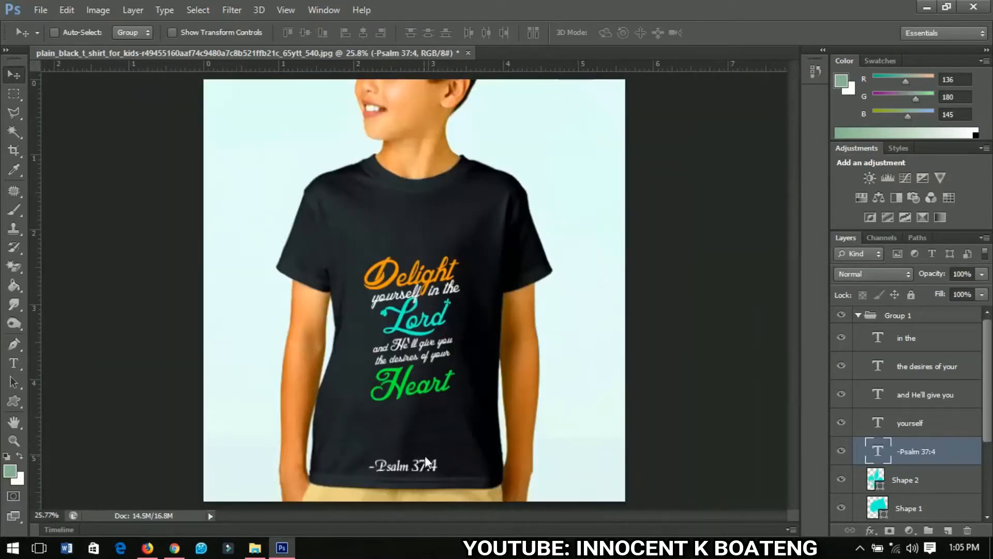